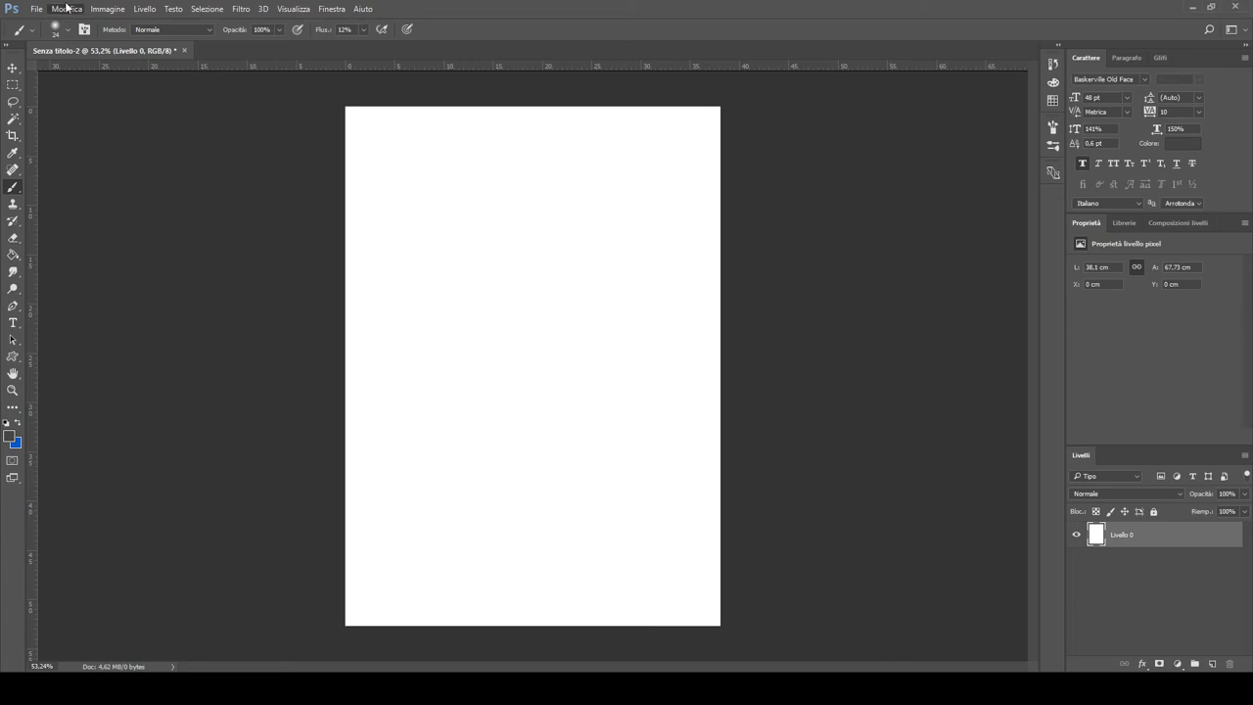
- Paint the canvas a sampled soft grey and sketch the faint long-hair and shoulder outline
key("i")
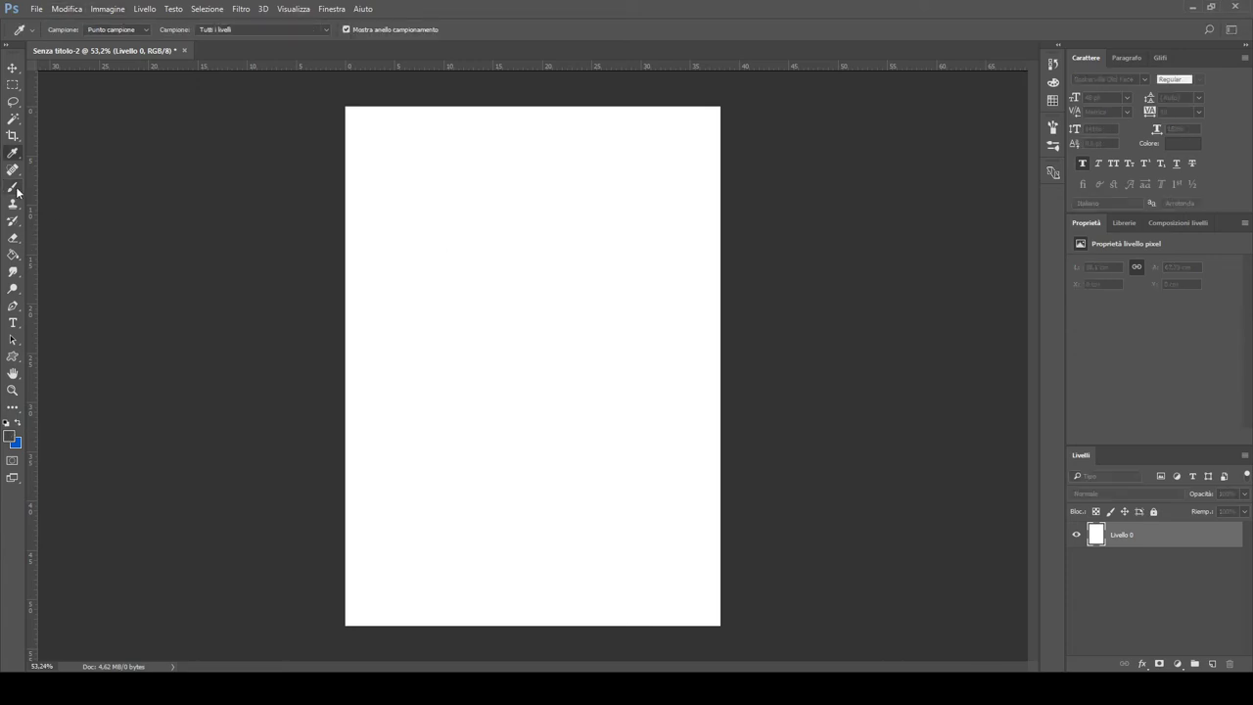
key("b")
mouse_move(408, 310)
left_mouse_down()
mouse_move(621, 330)
mouse_move(719, 621)
mouse_move(625, 388)
left_mouse_up()
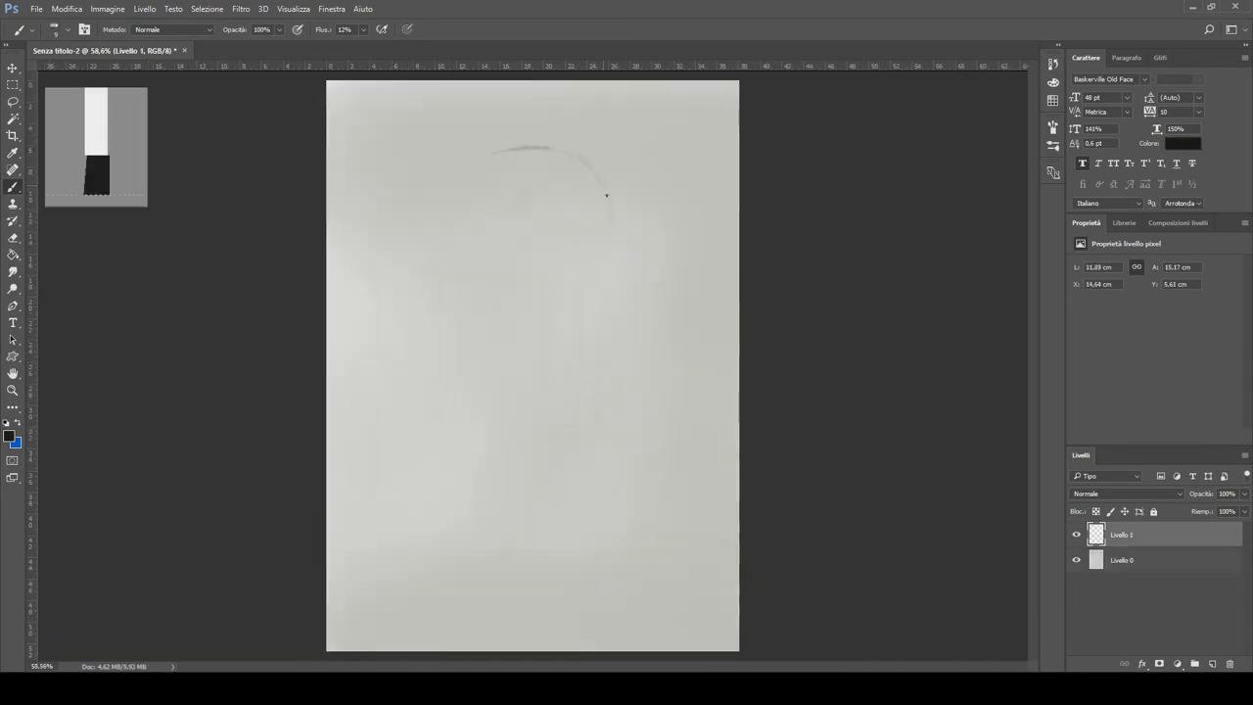
left_click_drag(490, 149, 362, 401)
mouse_move(554, 147)
left_mouse_down()
mouse_move(585, 159)
mouse_move(682, 446)
left_mouse_up()
- Draw the face oval and neck lines, then warm the paper layer to beige with Levels
left_click_drag(488, 310, 591, 301)
key("alt+bracketleft")
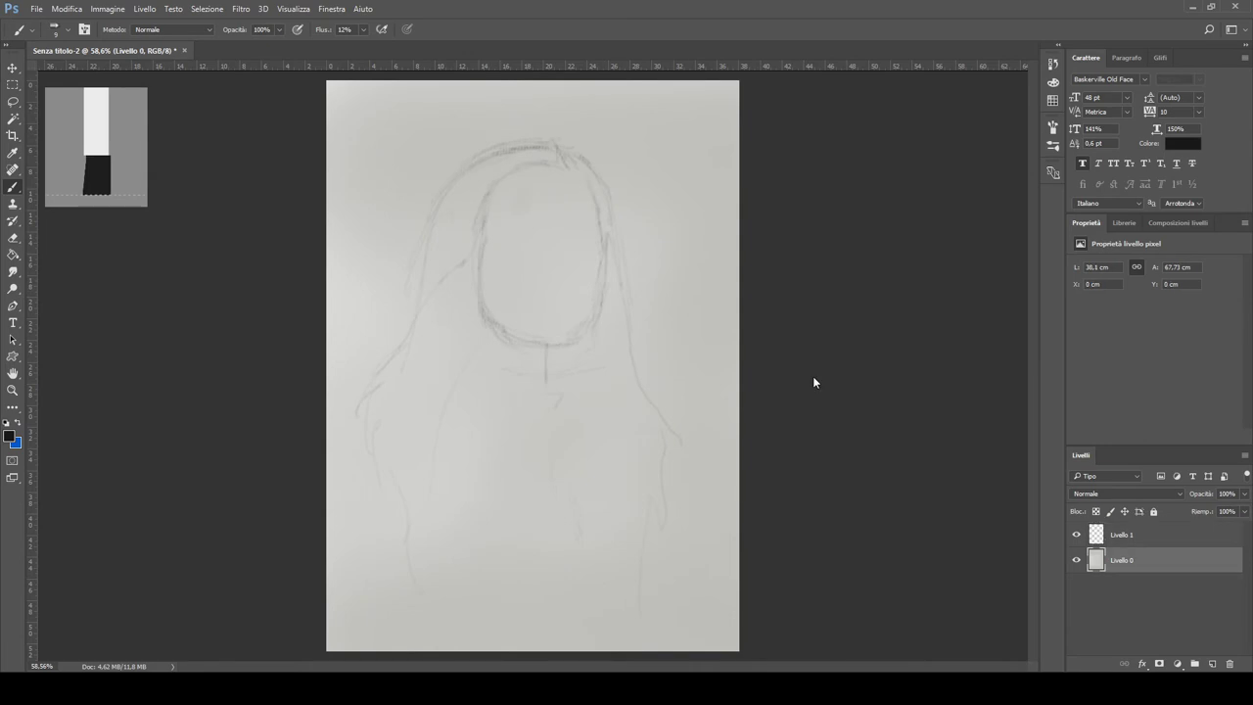
key("ctrl+l")
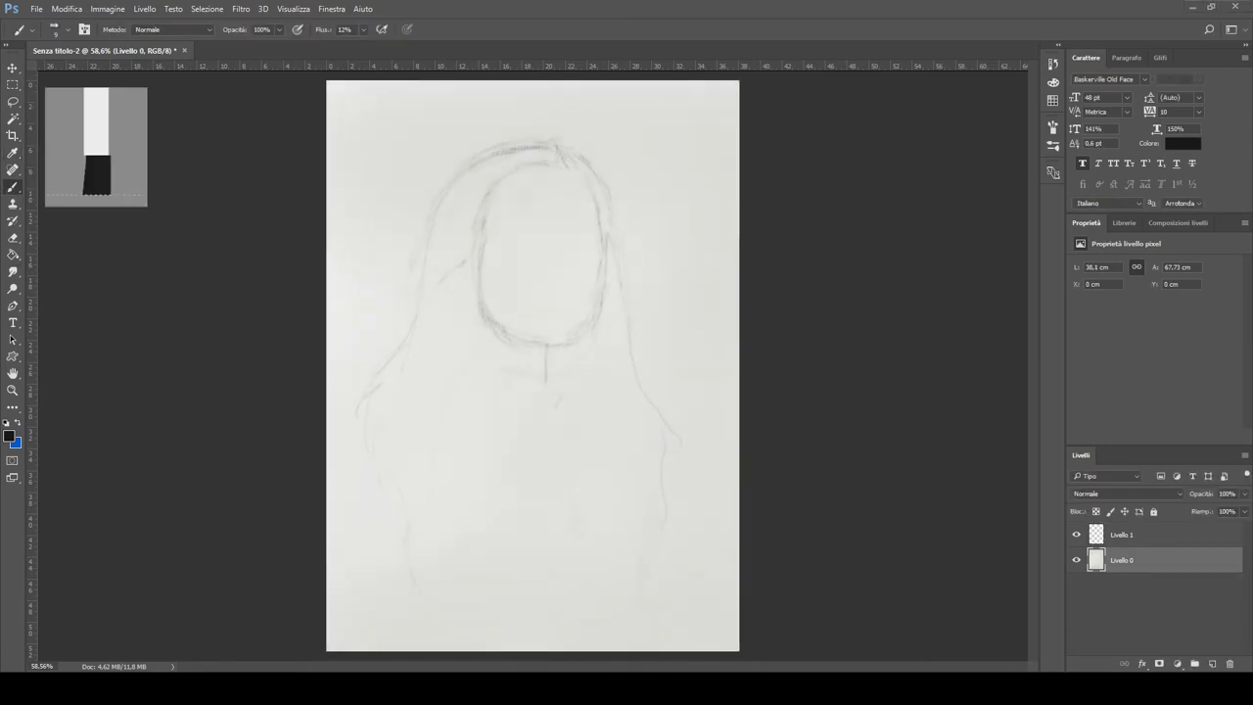
key("Return")
- On Livello 1, sketch faint face strokes, chin, neck, hair strands and a centre line
key("b")
key("alt+bracketright")
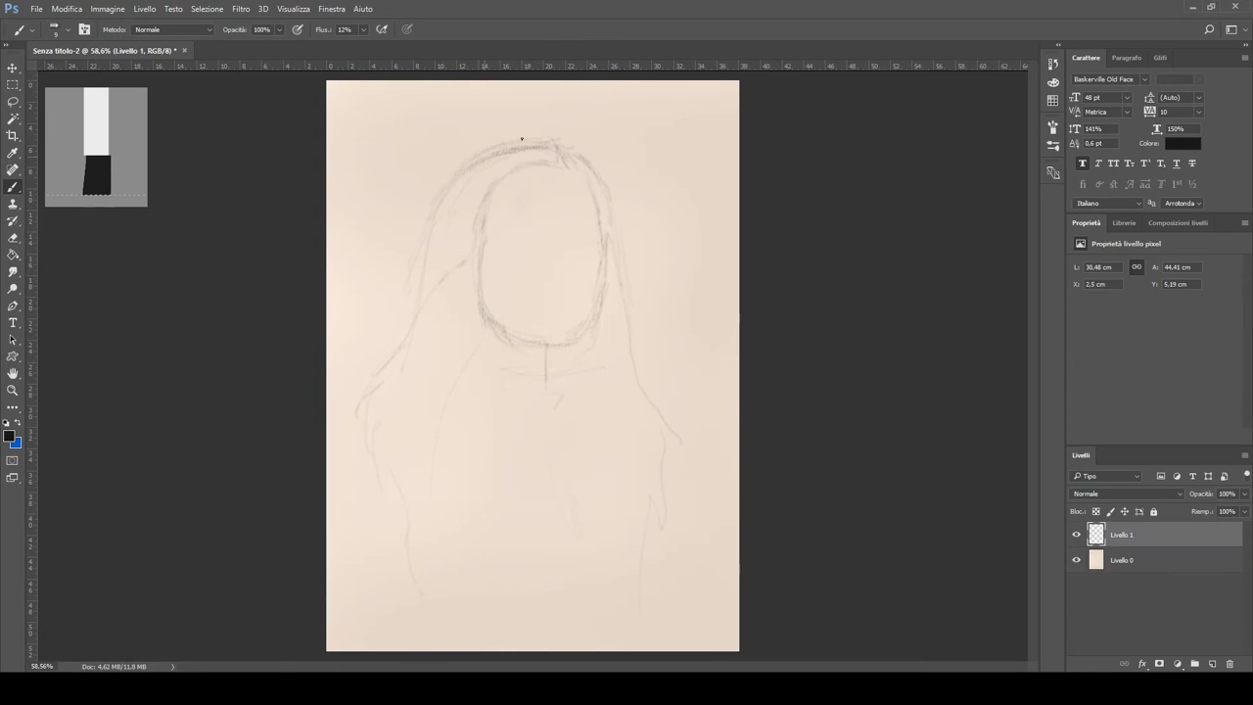
mouse_move(571, 169)
left_mouse_down()
mouse_move(598, 256)
mouse_move(529, 382)
left_mouse_up()
left_click_drag(440, 225, 372, 372)
left_click_drag(627, 225, 675, 440)
left_click_drag(489, 304, 506, 212)
left_click_drag(556, 147, 564, 250)
- Mark the eyes, brows, nose, mouth and chin
left_click_drag(517, 294, 576, 295)
left_click_drag(501, 231, 591, 235)
left_click_drag(521, 299, 562, 306)
left_click_drag(560, 220, 592, 225)
mouse_move(496, 215)
left_mouse_down()
mouse_move(549, 219)
mouse_move(554, 277)
left_mouse_up()
left_click_drag(542, 274, 557, 274)
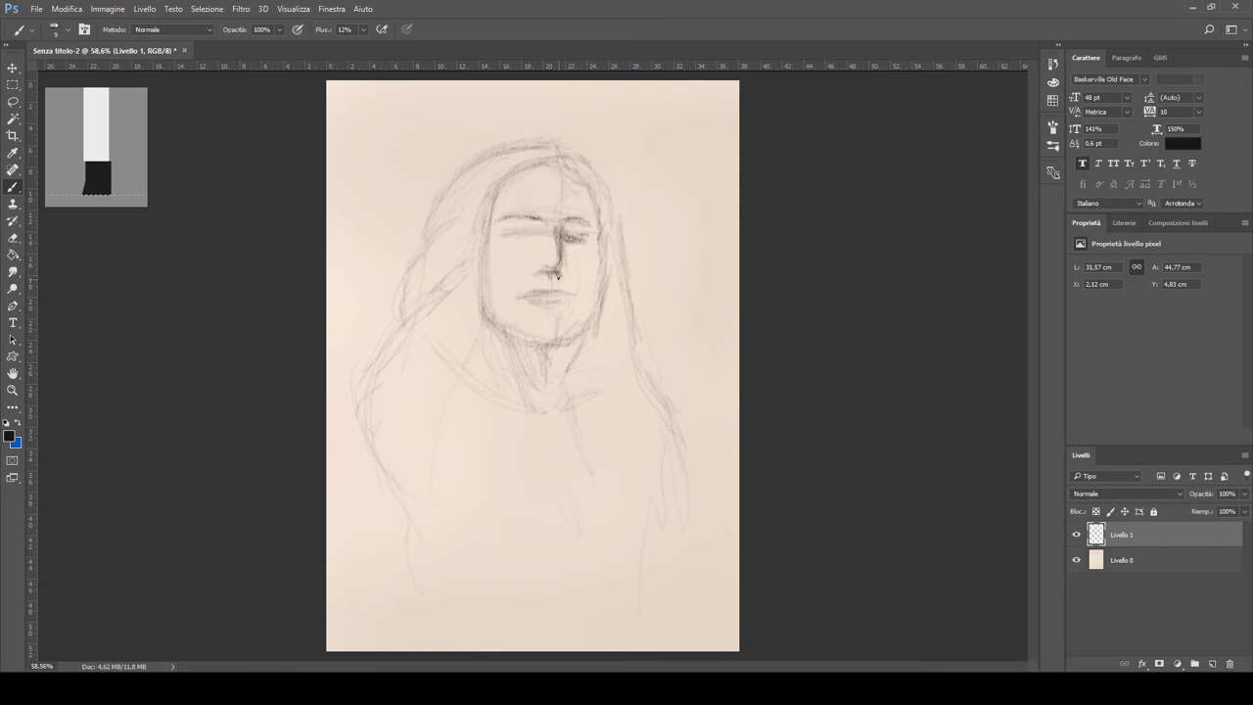
- Hatch shading on the forehead, beside the nose, right jaw, cheek and neck
left_click_drag(564, 213, 549, 153)
mouse_move(554, 243)
left_mouse_down()
mouse_move(578, 245)
mouse_move(593, 278)
mouse_move(568, 299)
mouse_move(560, 292)
mouse_move(572, 296)
mouse_move(595, 266)
left_mouse_up()
mouse_move(554, 315)
left_mouse_down()
mouse_move(578, 340)
mouse_move(600, 235)
mouse_move(586, 163)
left_mouse_up()
left_click_drag(616, 234, 619, 305)
mouse_move(548, 333)
left_mouse_down()
mouse_move(632, 386)
mouse_move(566, 301)
left_mouse_up()
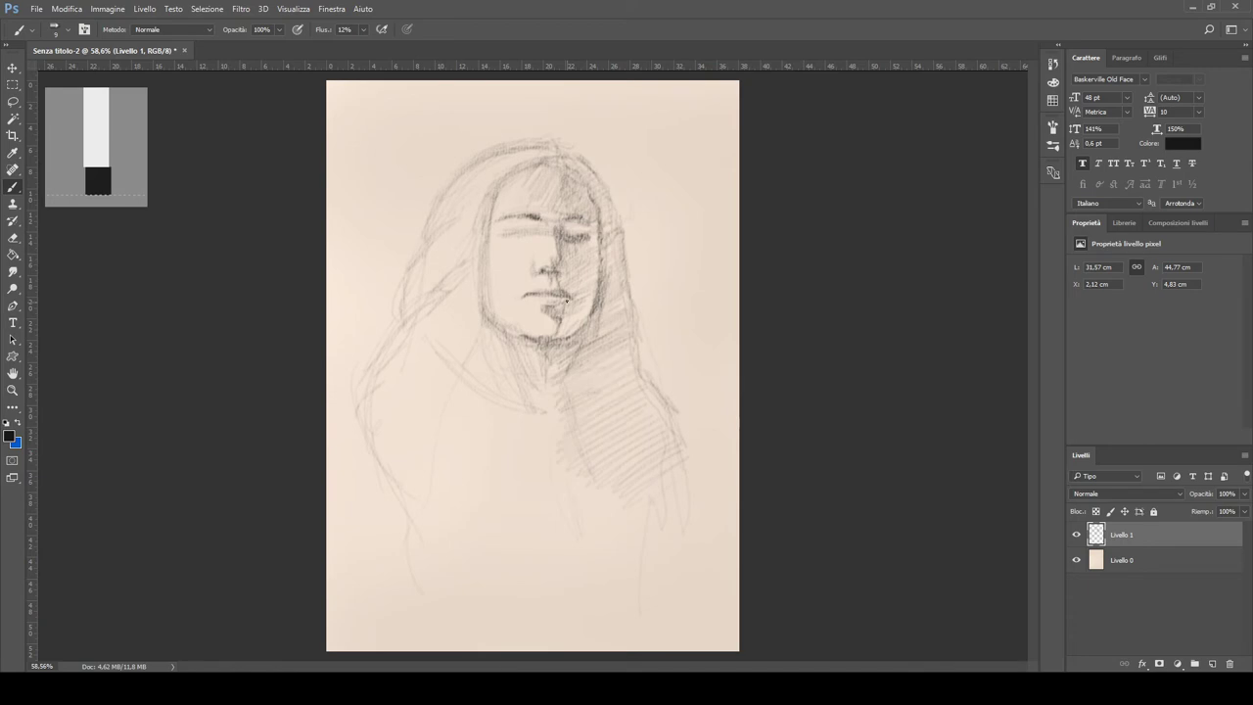
left_click_drag(601, 235, 600, 315)
mouse_move(533, 338)
left_mouse_down()
mouse_move(492, 319)
mouse_move(493, 224)
mouse_move(511, 174)
left_mouse_up()
- Darken the hairline and strands, and hatch shadows below the left jaw and right face
mouse_move(519, 176)
left_mouse_down()
mouse_move(578, 162)
mouse_move(561, 149)
mouse_move(425, 243)
mouse_move(379, 438)
left_mouse_up()
mouse_move(494, 195)
left_mouse_down()
mouse_move(416, 303)
mouse_move(480, 294)
mouse_move(513, 394)
left_mouse_up()
left_click_drag(486, 248, 529, 339)
mouse_move(491, 196)
left_mouse_down()
mouse_move(617, 231)
mouse_move(662, 419)
left_mouse_up()
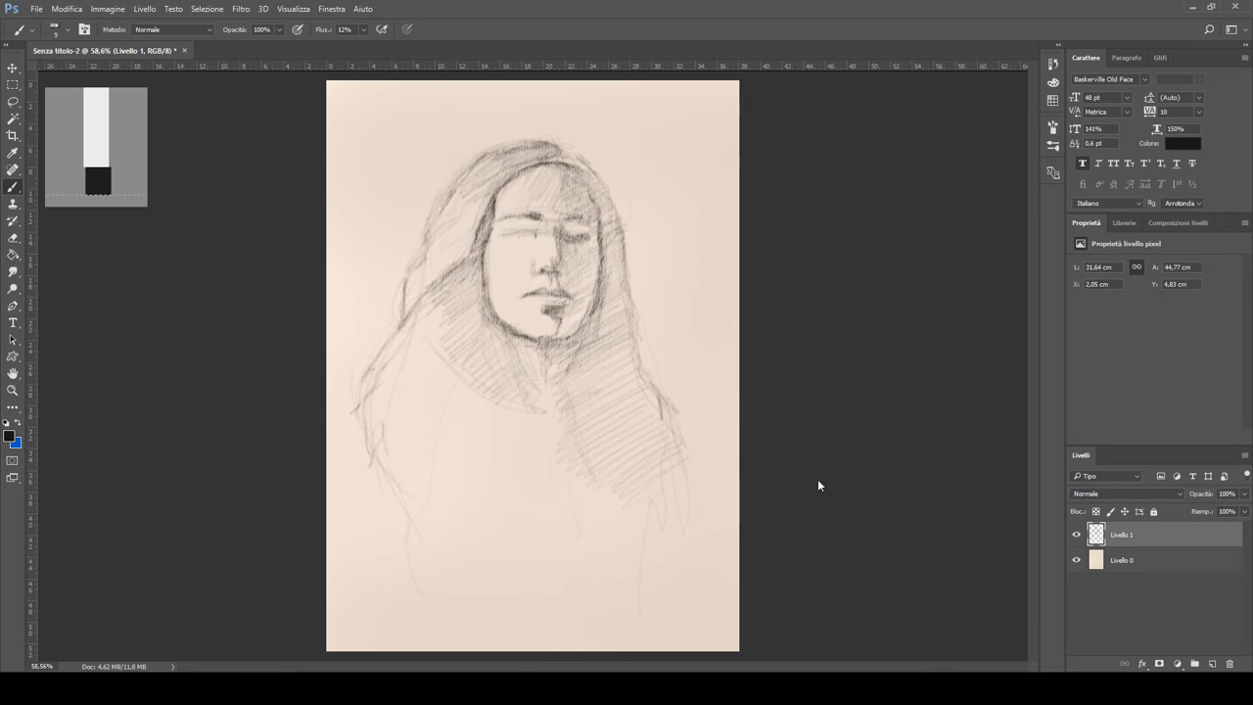
mouse_move(544, 339)
left_mouse_down()
mouse_move(588, 300)
mouse_move(564, 262)
mouse_move(568, 219)
mouse_move(591, 225)
left_mouse_up()
left_click_drag(525, 172, 580, 161)
- Define the left eye and darken the nose, hairline, lips and brow shading
mouse_move(536, 217)
left_mouse_down()
mouse_move(504, 230)
mouse_move(568, 216)
mouse_move(582, 231)
left_mouse_up()
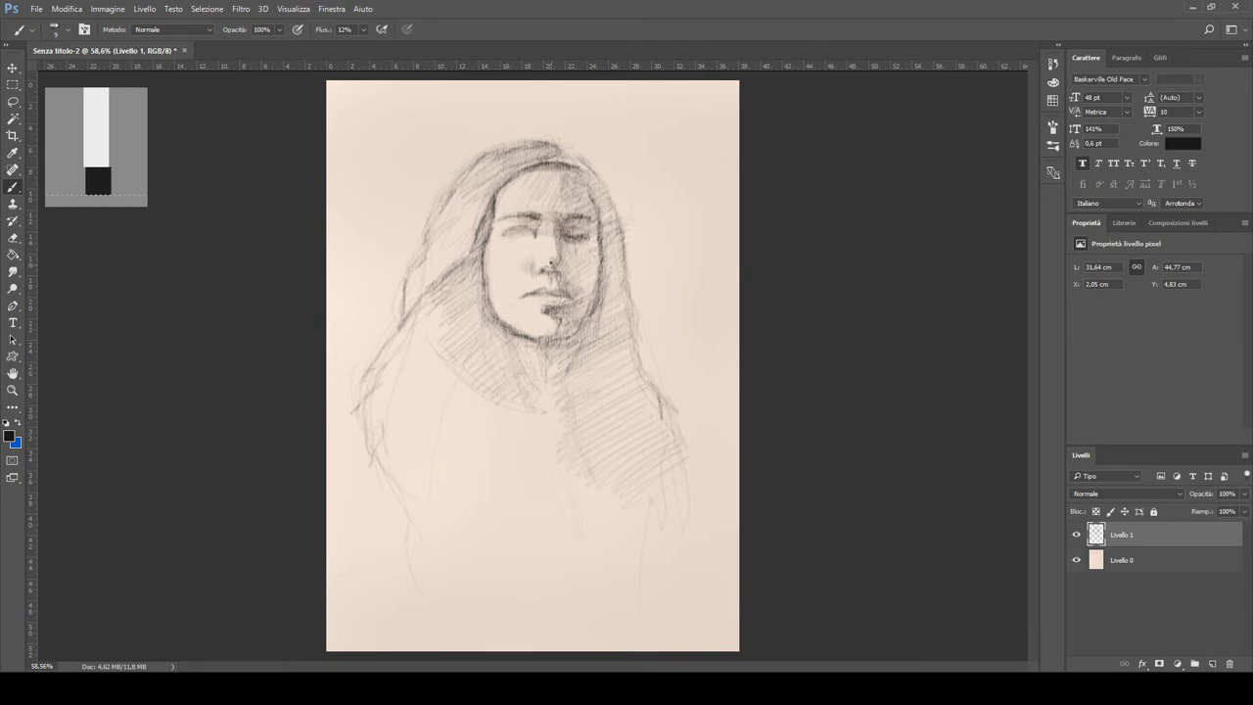
mouse_move(554, 290)
left_mouse_down()
mouse_move(559, 253)
mouse_move(590, 239)
mouse_move(493, 188)
mouse_move(521, 225)
left_mouse_up()
left_click_drag(558, 137, 456, 184)
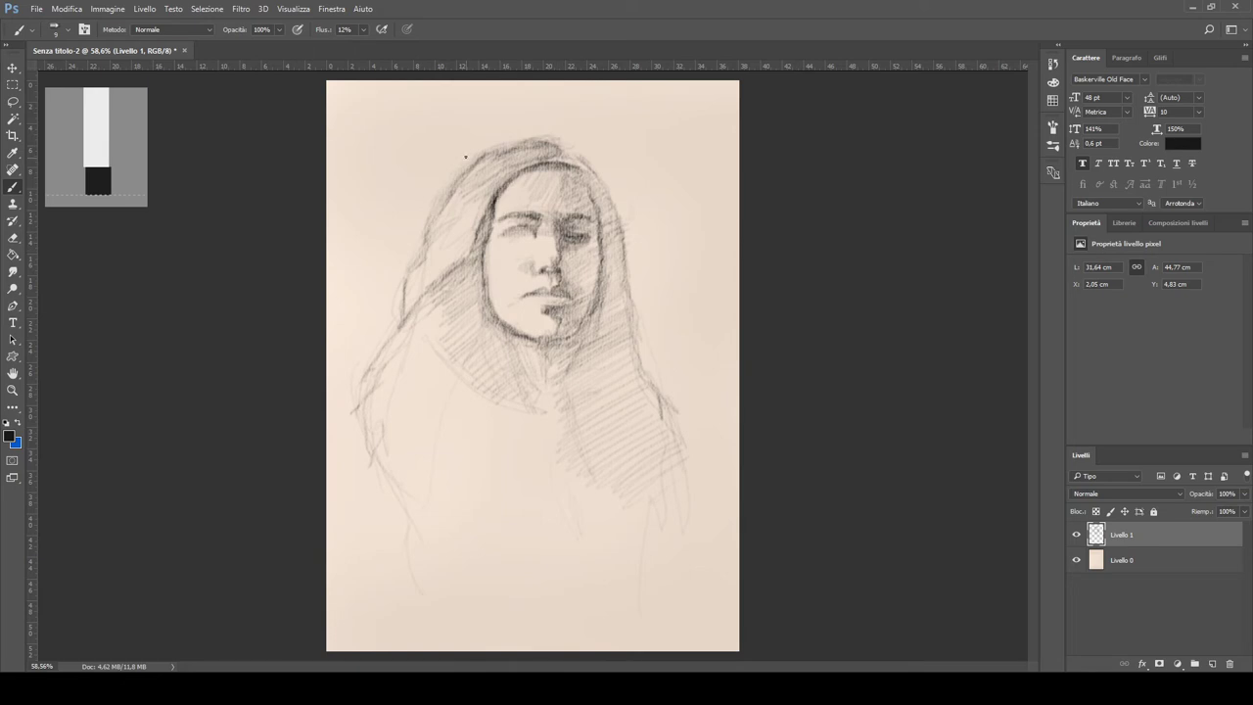
left_click_drag(534, 284, 574, 317)
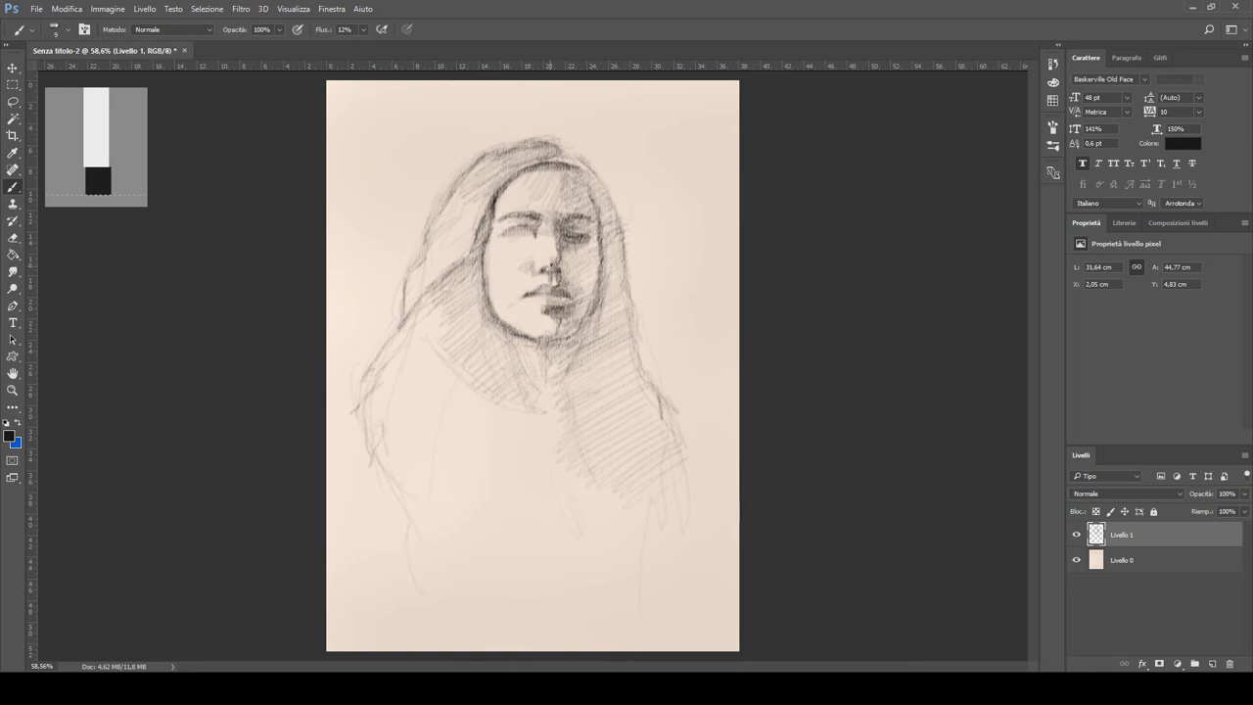
mouse_move(553, 267)
left_mouse_down()
mouse_move(544, 212)
mouse_move(576, 186)
left_mouse_up()
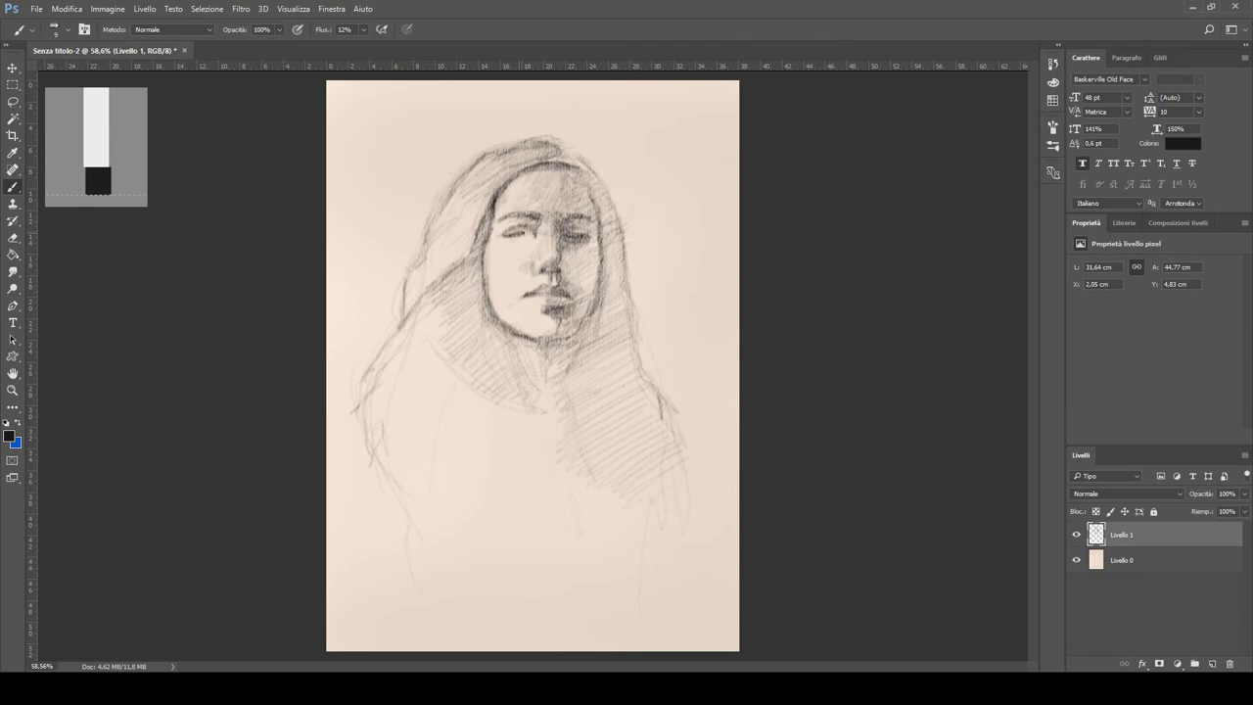
- Deepen the chin and neck shadow, cheek and jaw edges, and hair beside the face
left_click_drag(529, 342, 576, 367)
left_click_drag(605, 217, 609, 331)
left_click_drag(597, 243, 588, 262)
mouse_move(486, 223)
left_mouse_down()
mouse_move(470, 292)
mouse_move(464, 271)
mouse_move(403, 310)
mouse_move(485, 196)
left_mouse_up()
left_click_drag(554, 214, 529, 213)
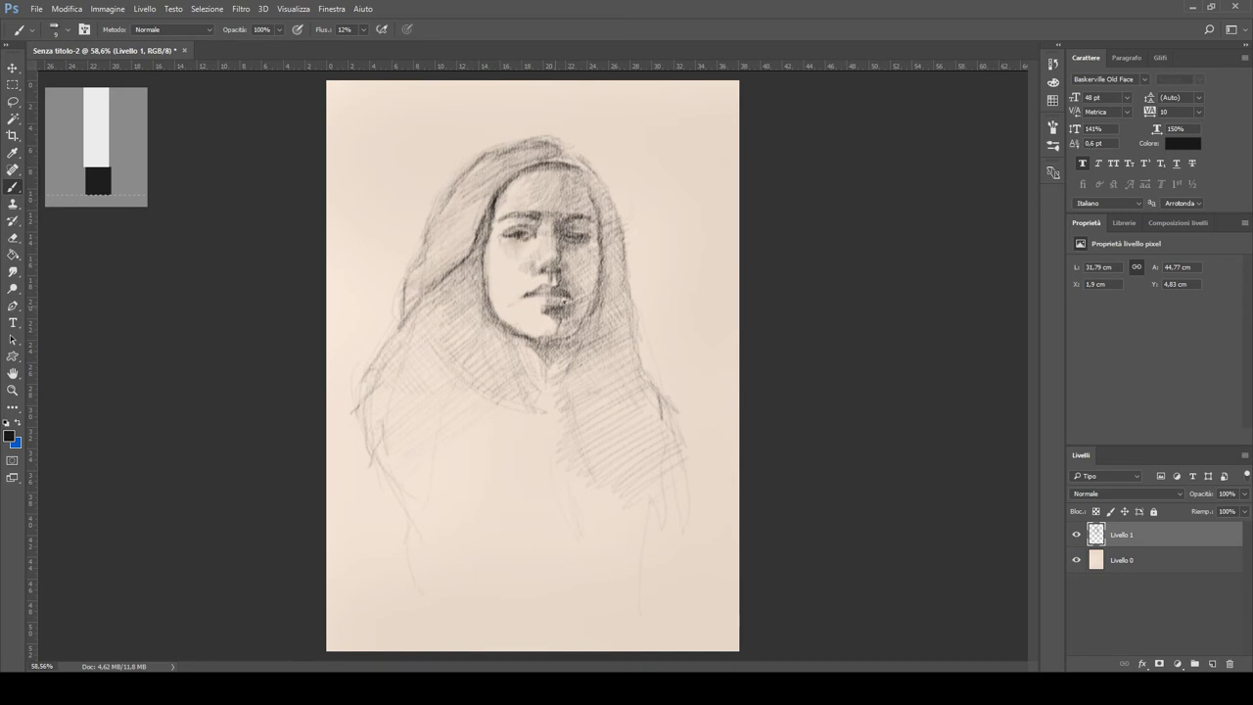
left_click_drag(551, 382, 567, 340)
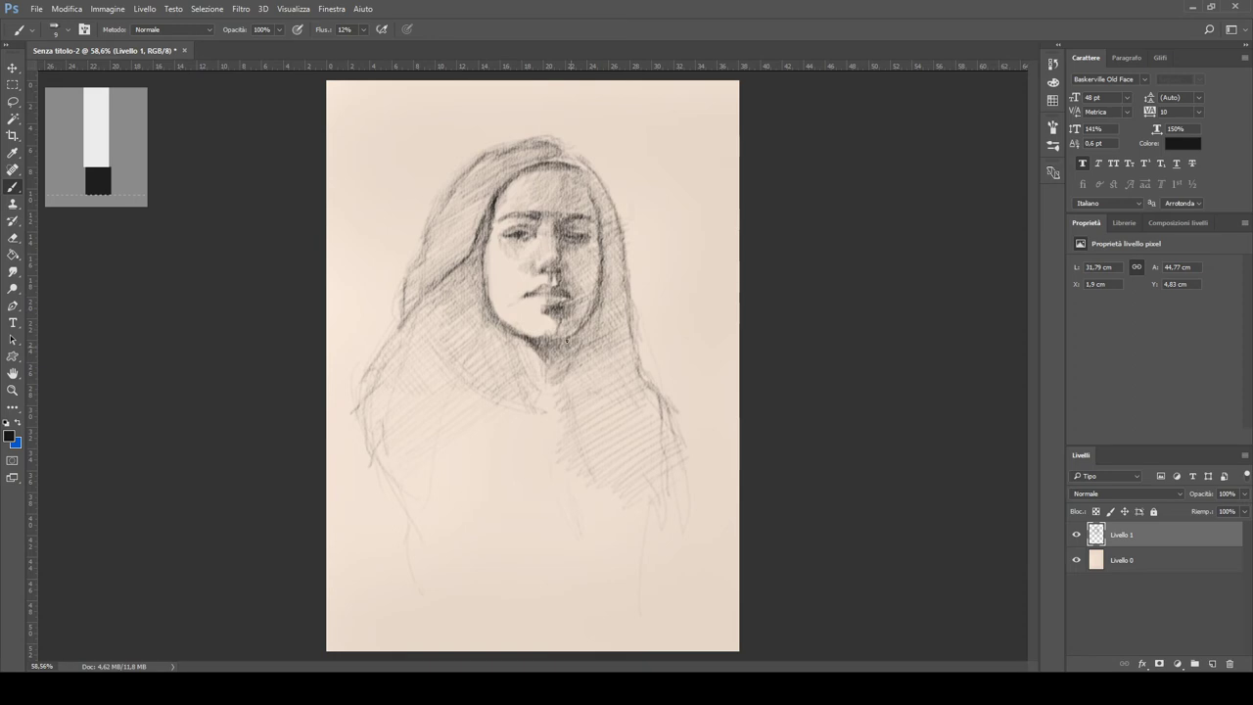
- Hatch darker strokes along the right contour and left edges of the hair
mouse_move(534, 163)
left_mouse_down()
mouse_move(570, 168)
mouse_move(600, 200)
mouse_move(619, 294)
mouse_move(578, 349)
mouse_move(506, 183)
mouse_move(472, 186)
mouse_move(452, 276)
mouse_move(496, 389)
left_mouse_up()
left_click_drag(525, 331, 490, 392)
left_click_drag(480, 248, 460, 382)
left_click_drag(554, 367, 547, 400)
left_click_drag(419, 260, 445, 203)
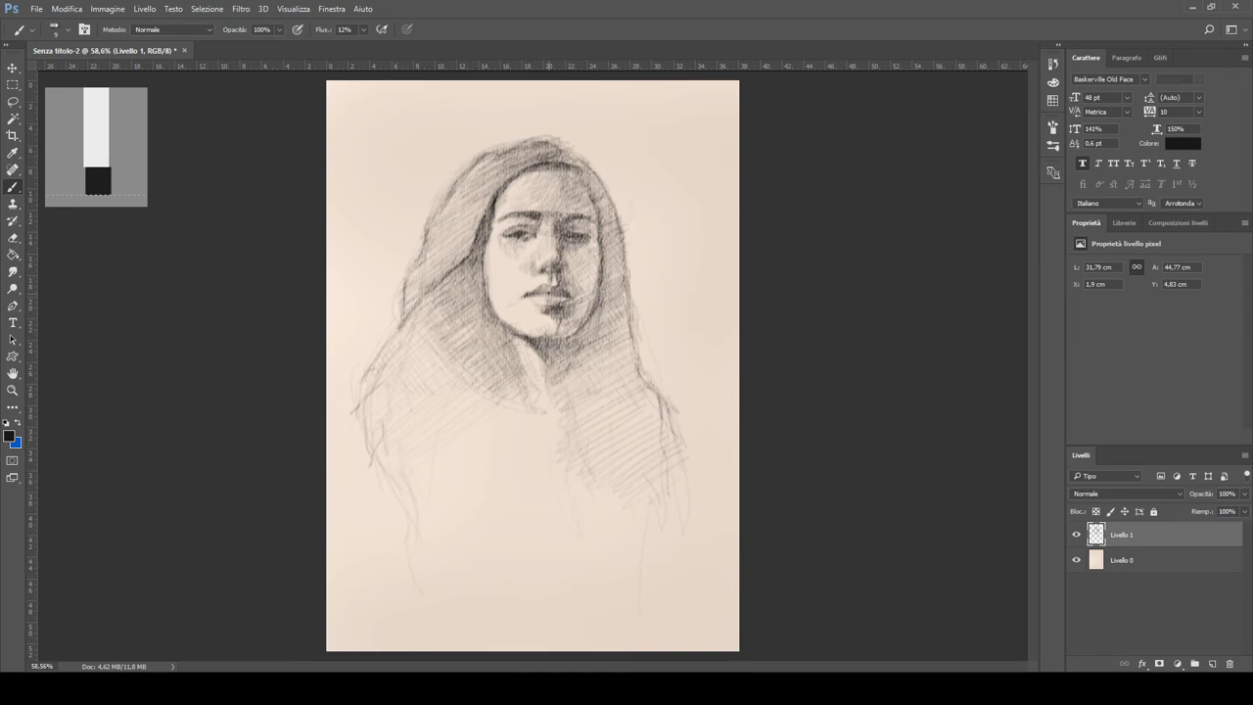
- Compare open-eye and closed-eyelid versions through history, keeping the closed eyelids
key("ctrl+alt+z")
key("ctrl+alt+z")
left_click_drag(519, 247, 590, 237)
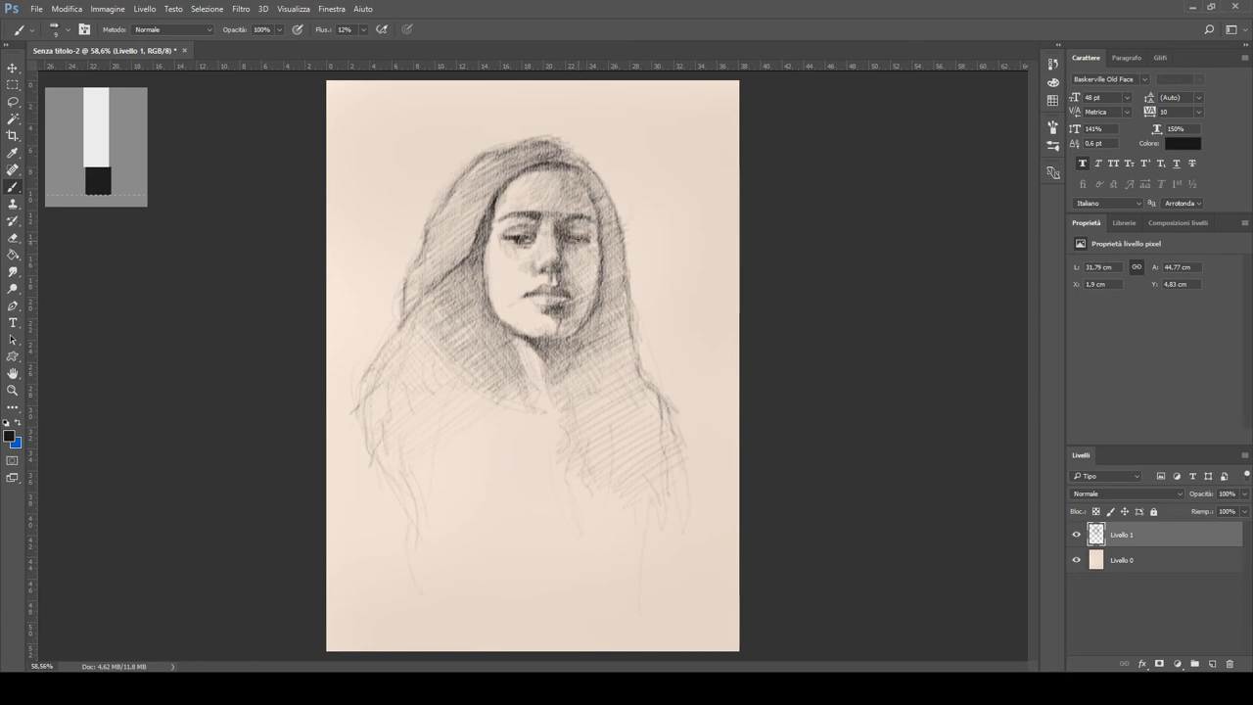
key("ctrl+alt+z")
key("ctrl+alt+z")
key("ctrl+alt+z")
key("ctrl+shift+z")
key("ctrl+shift+z")
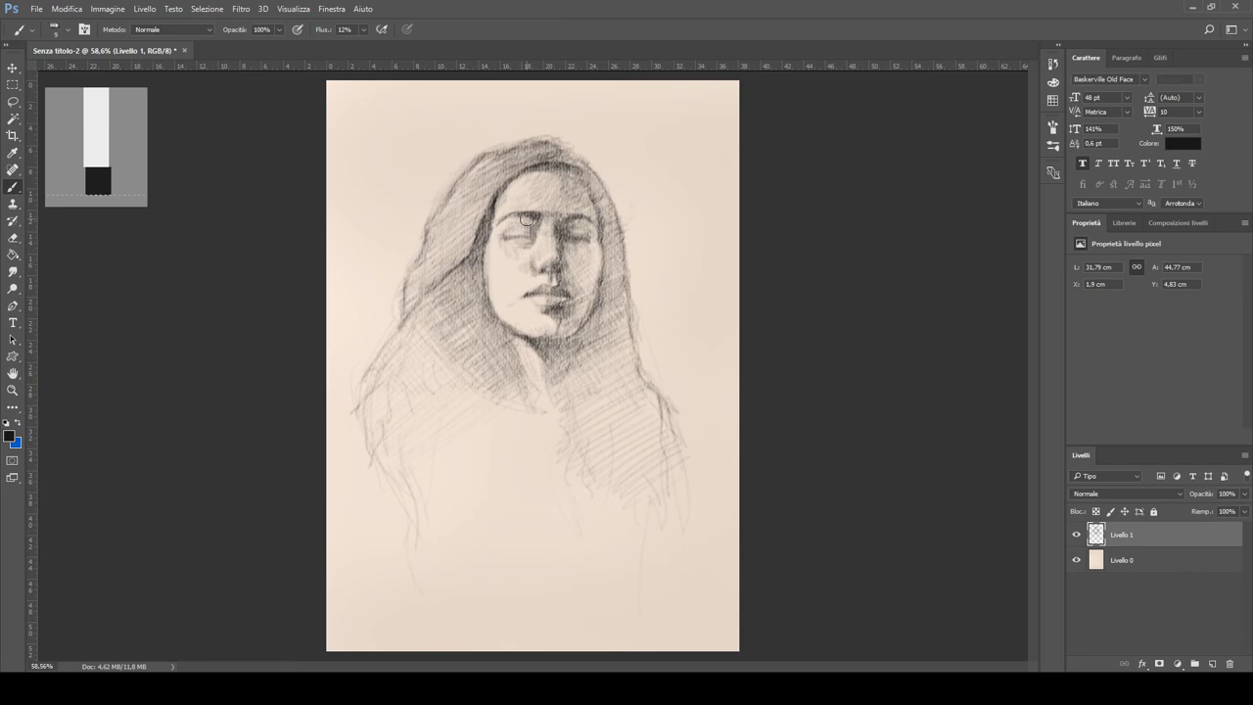
key("ctrl+alt+z")
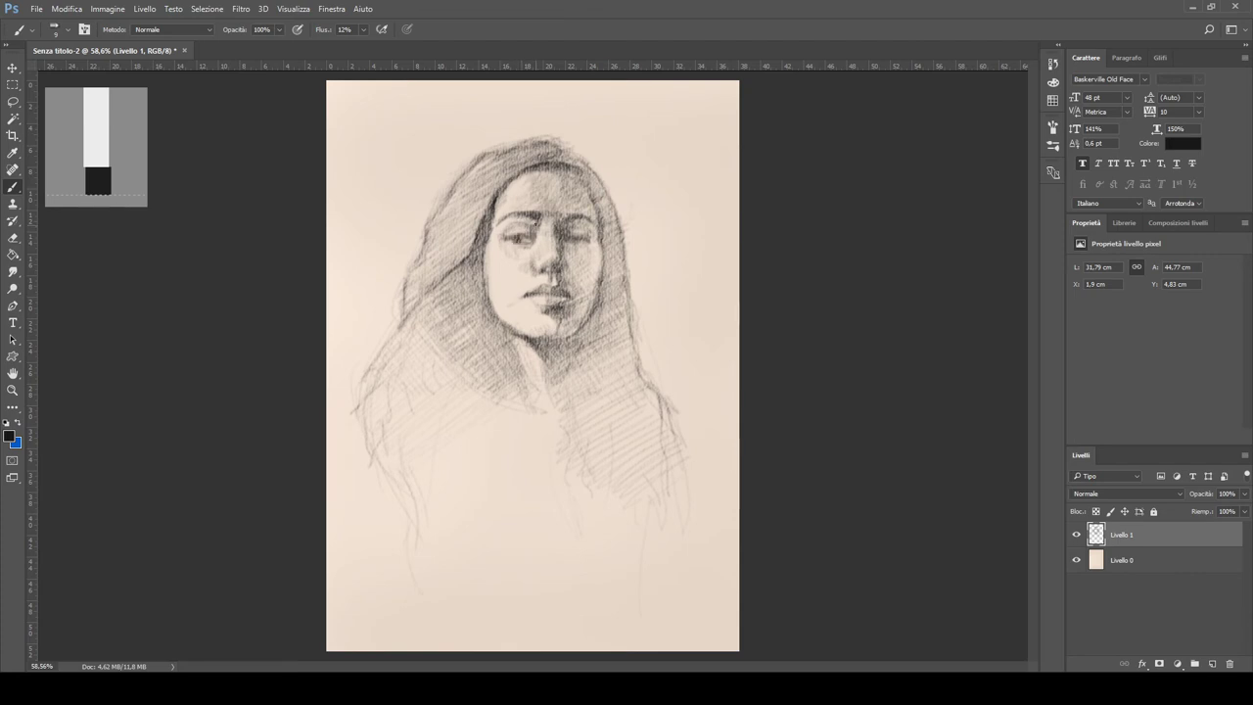
key("ctrl+shift+z")
- Reshade the right cheek, left eye and jaw, then add an empty layer on top
mouse_move(564, 243)
left_mouse_down()
mouse_move(599, 264)
mouse_move(586, 287)
left_mouse_up()
mouse_move(499, 231)
left_mouse_down()
mouse_move(534, 219)
mouse_move(523, 175)
left_mouse_up()
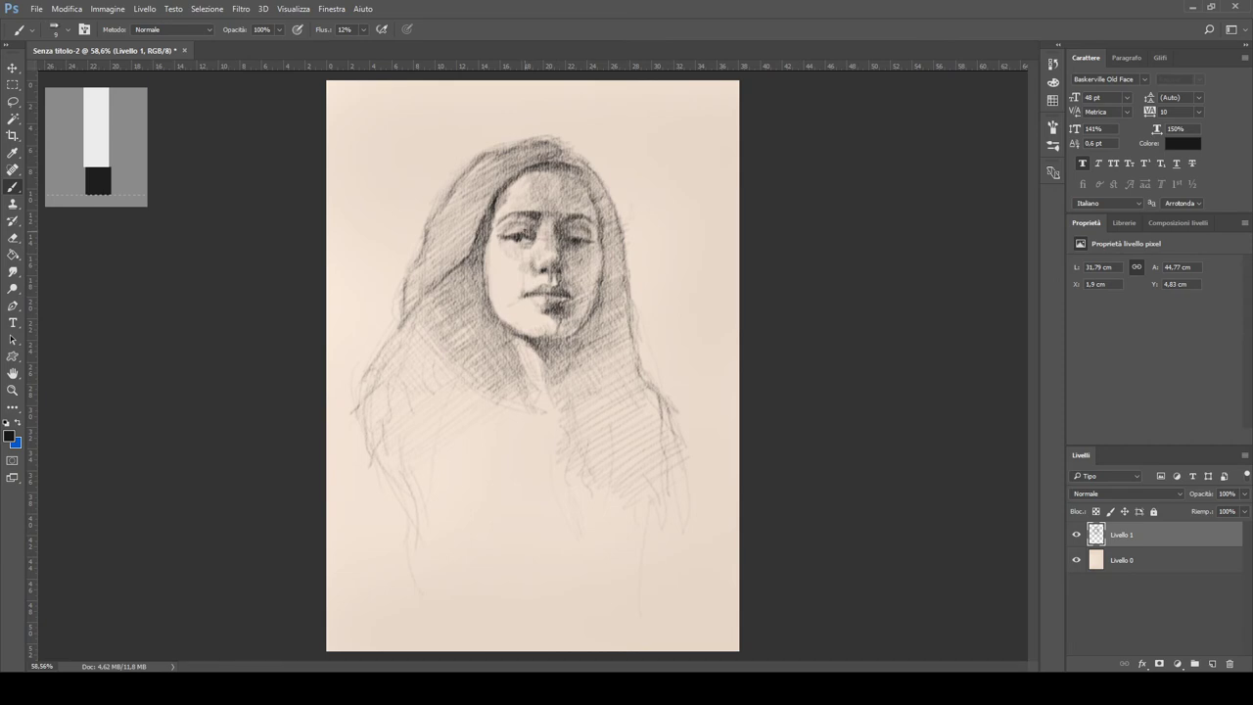
left_click_drag(527, 313, 507, 322)
left_click_drag(583, 323, 603, 270)
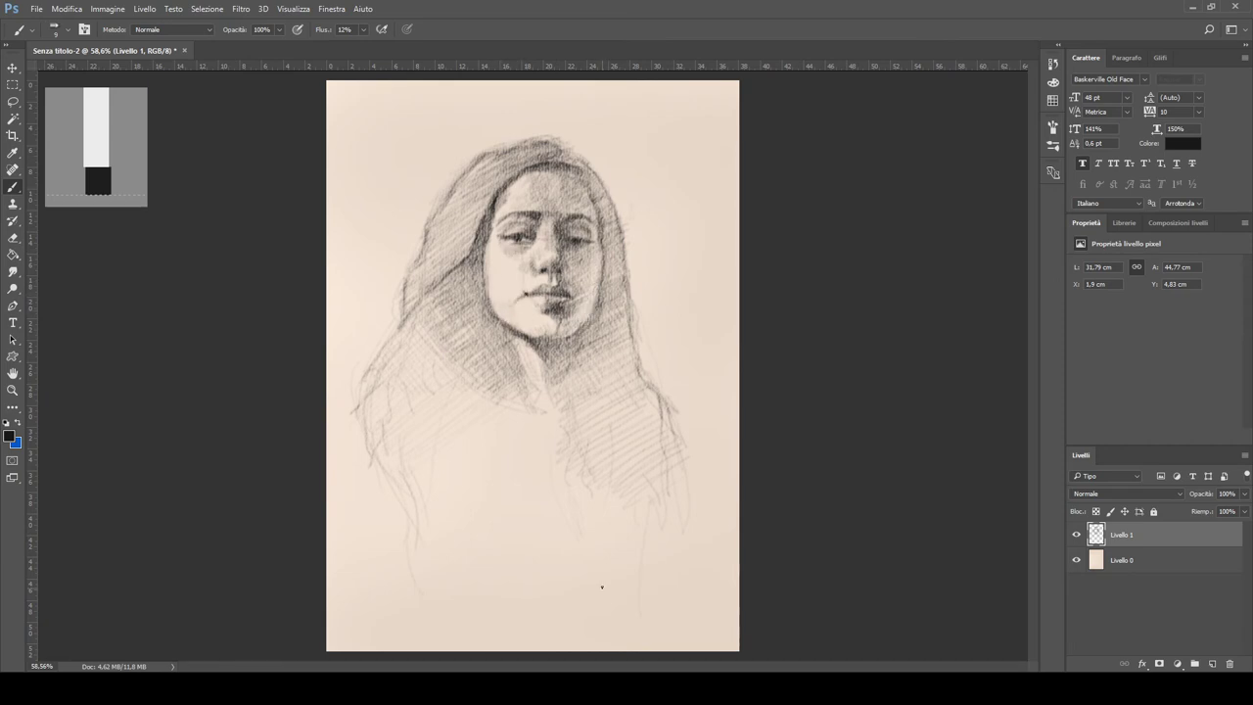
key("ctrl+shift+alt+n")
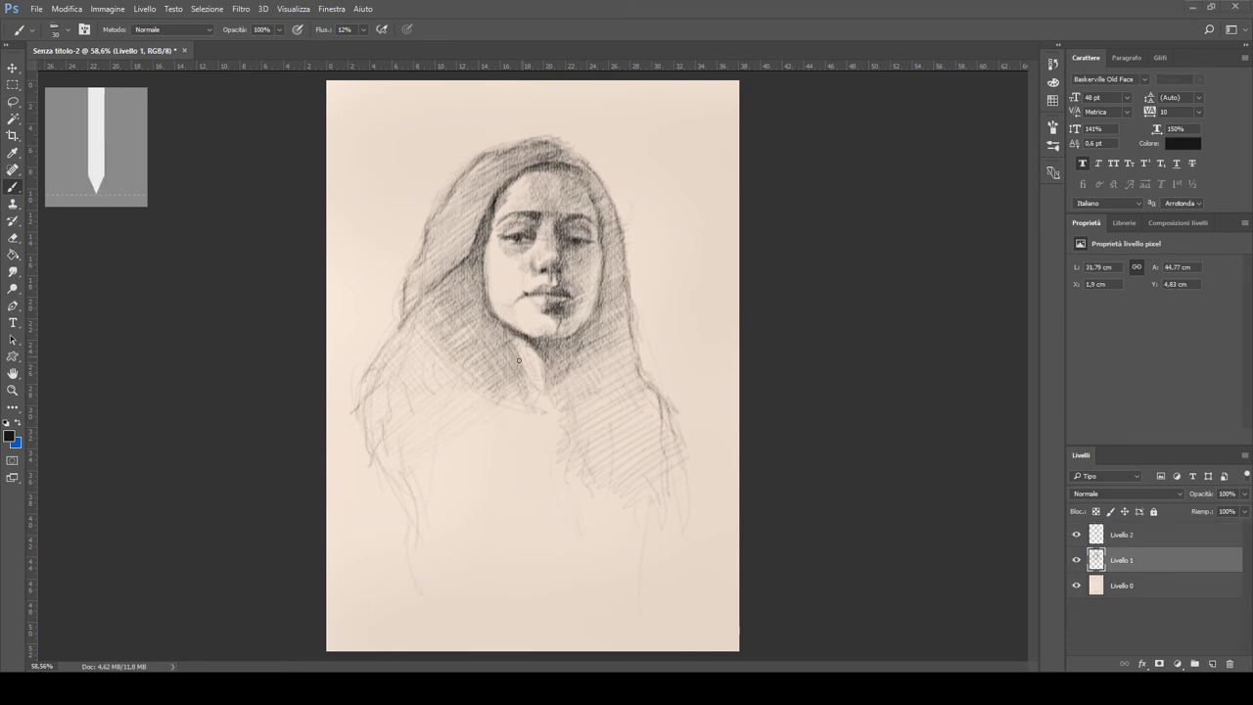
- Fade the Livello 1 sketch and trace the face contour, right jaw and left upper eyelid
key("alt+bracketleft")
key("alt+bracketright")
mouse_move(490, 196)
left_mouse_down()
mouse_move(486, 306)
mouse_move(525, 335)
left_mouse_up()
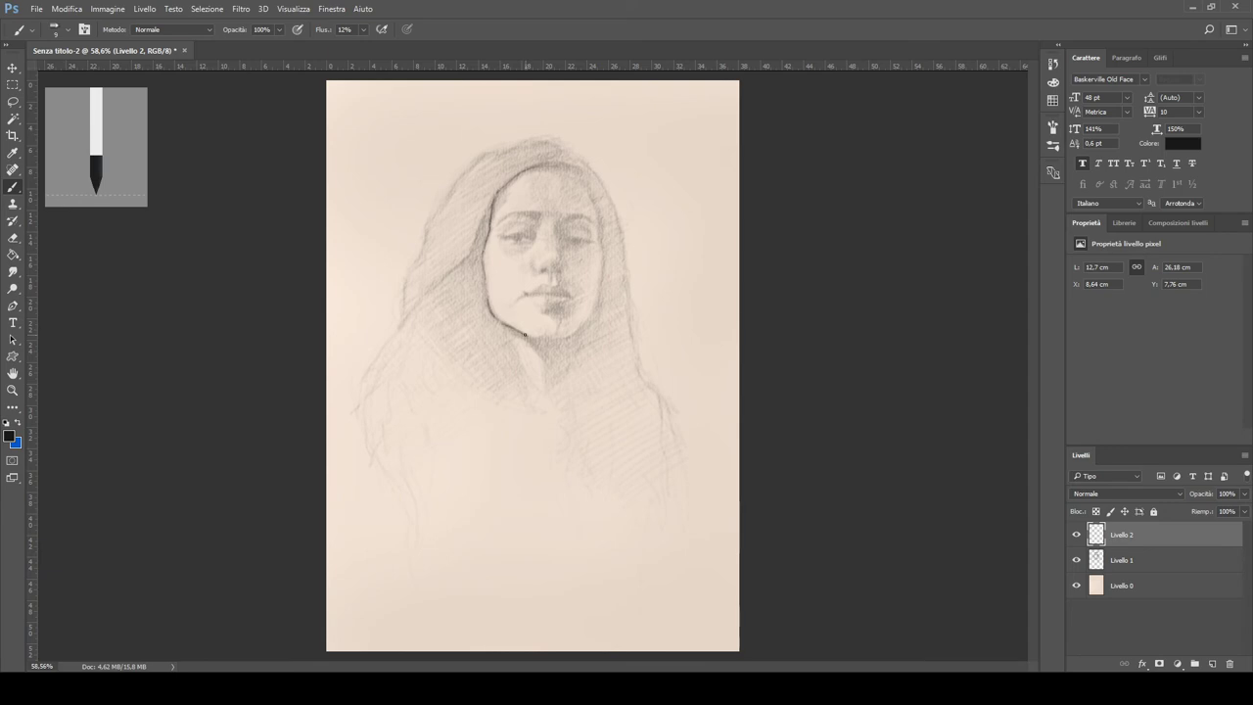
left_click_drag(593, 309, 566, 338)
left_click_drag(502, 237, 531, 239)
- Trace the right, top and left outlines of the hair and shade the crown
left_click_drag(625, 283, 666, 495)
left_click_drag(569, 169, 527, 163)
left_click_drag(489, 200, 367, 450)
mouse_move(405, 309)
left_mouse_down()
mouse_move(495, 154)
mouse_move(543, 142)
left_mouse_up()
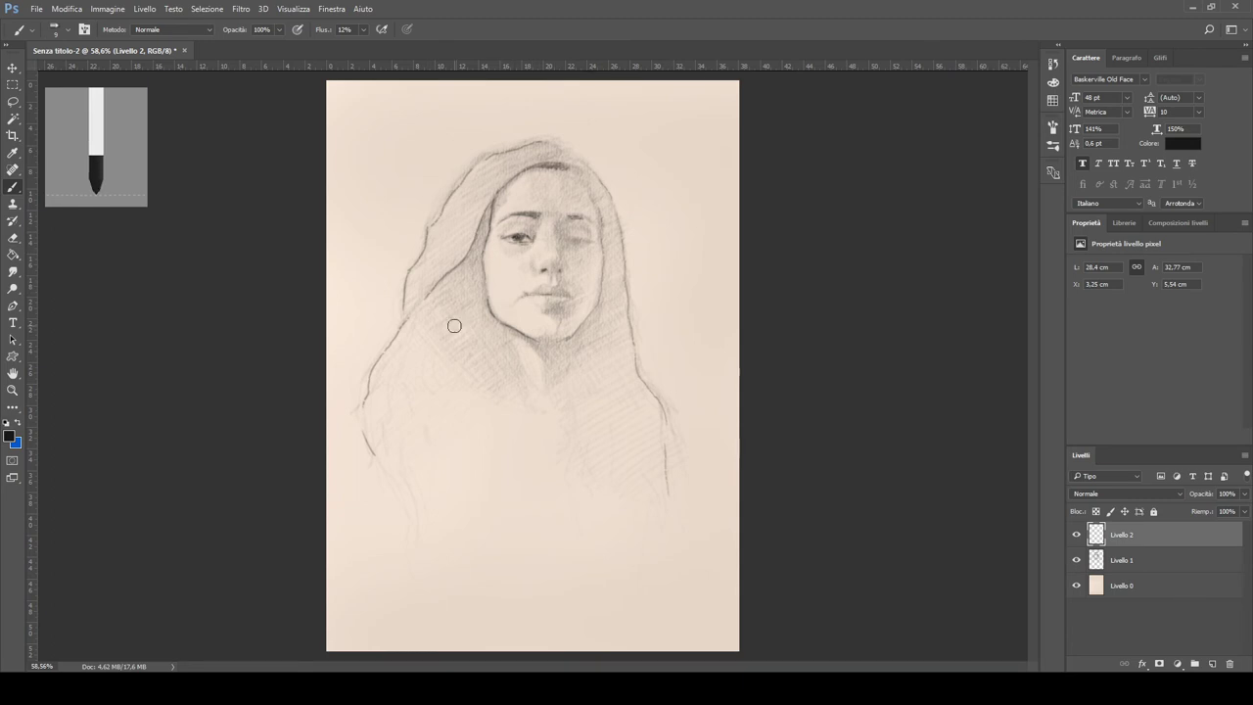
mouse_move(508, 155)
left_mouse_down()
mouse_move(543, 143)
mouse_move(415, 286)
left_mouse_up()
mouse_move(560, 141)
left_mouse_down()
mouse_move(486, 195)
mouse_move(451, 250)
mouse_move(484, 215)
left_mouse_up()
- With a 19 px brush, add strokes to the top of the hair and under the chin
key("]")
left_click_drag(562, 145, 480, 237)
left_click_drag(518, 329, 548, 344)
- Set the brush to 48% opacity and 12% flow, and stroke the right hair edge
key("shift+0")
key("shift+3")
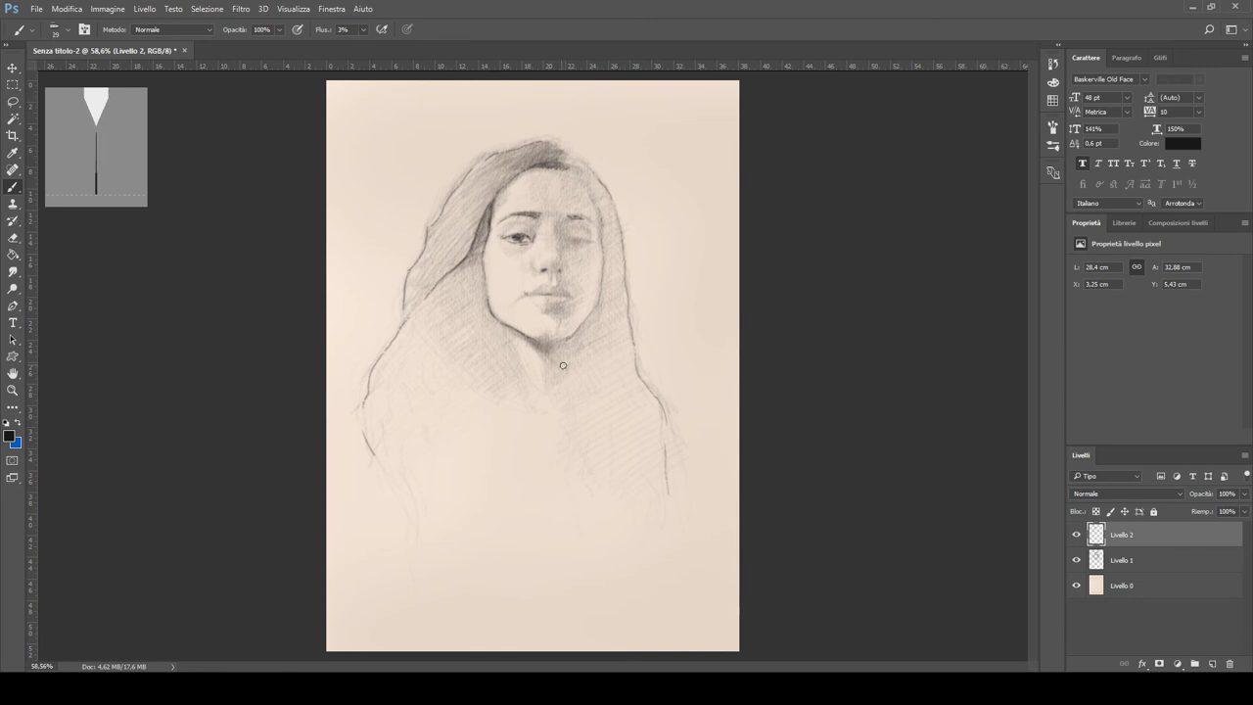
key("]")
key("4")
key("8")
key("shift+1")
key("shift+2")
mouse_move(586, 174)
left_mouse_down()
mouse_move(610, 274)
mouse_move(616, 235)
left_mouse_up()
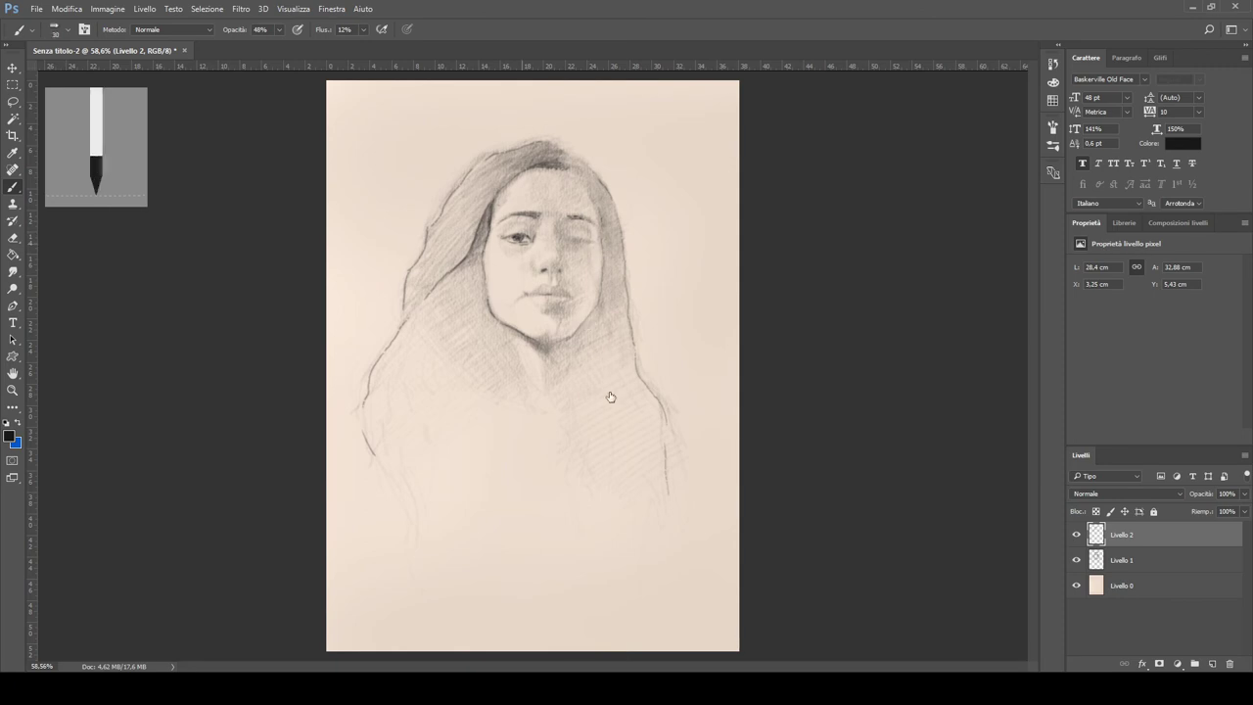
key("period")
key("period")
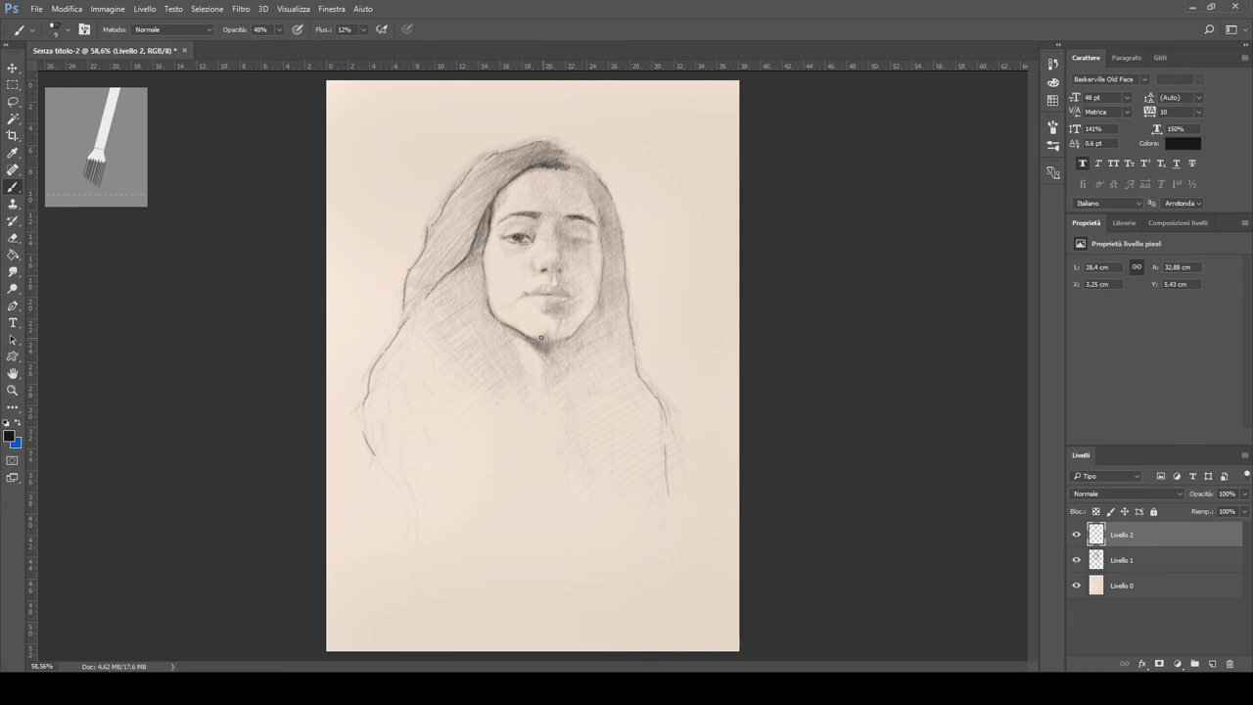
- At 17% opacity, lightly shade the right side of the face, nose and upper lip
key("1")
key("7")
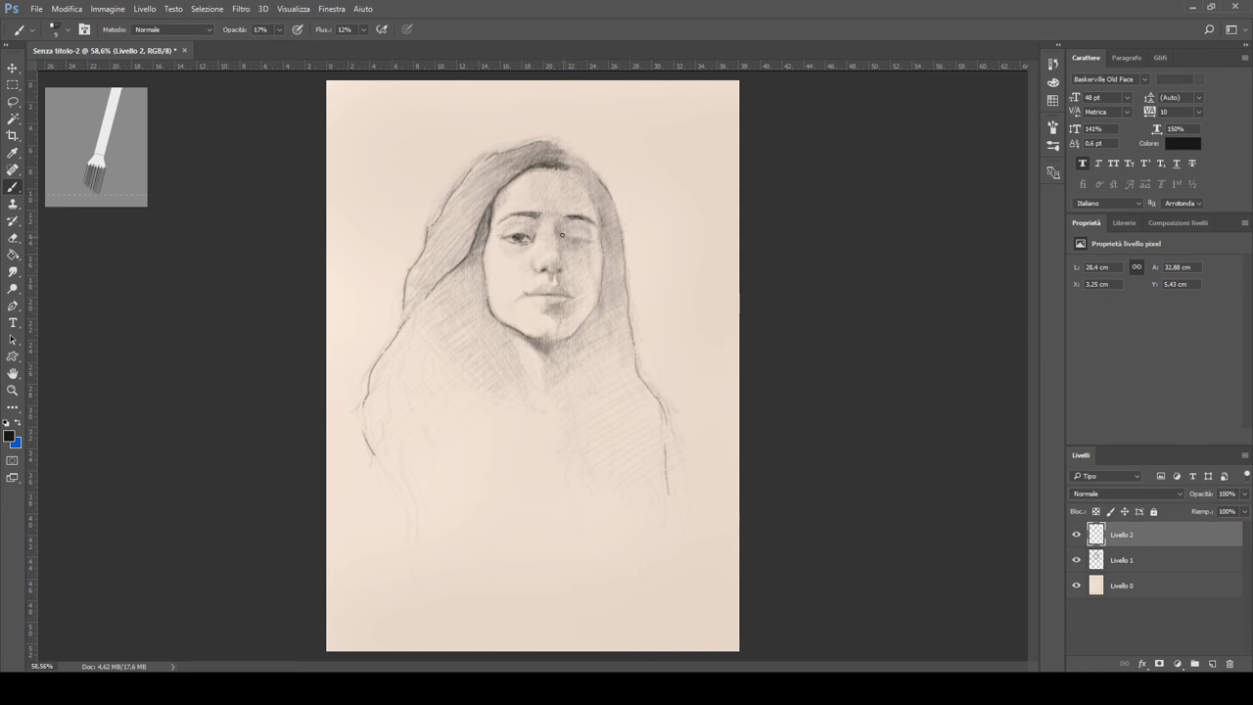
mouse_move(602, 230)
left_mouse_down()
mouse_move(593, 299)
mouse_move(560, 293)
mouse_move(567, 219)
mouse_move(540, 171)
mouse_move(588, 211)
mouse_move(558, 215)
mouse_move(563, 232)
left_mouse_up()
mouse_move(529, 289)
left_mouse_down()
mouse_move(585, 314)
mouse_move(564, 272)
left_mouse_up()
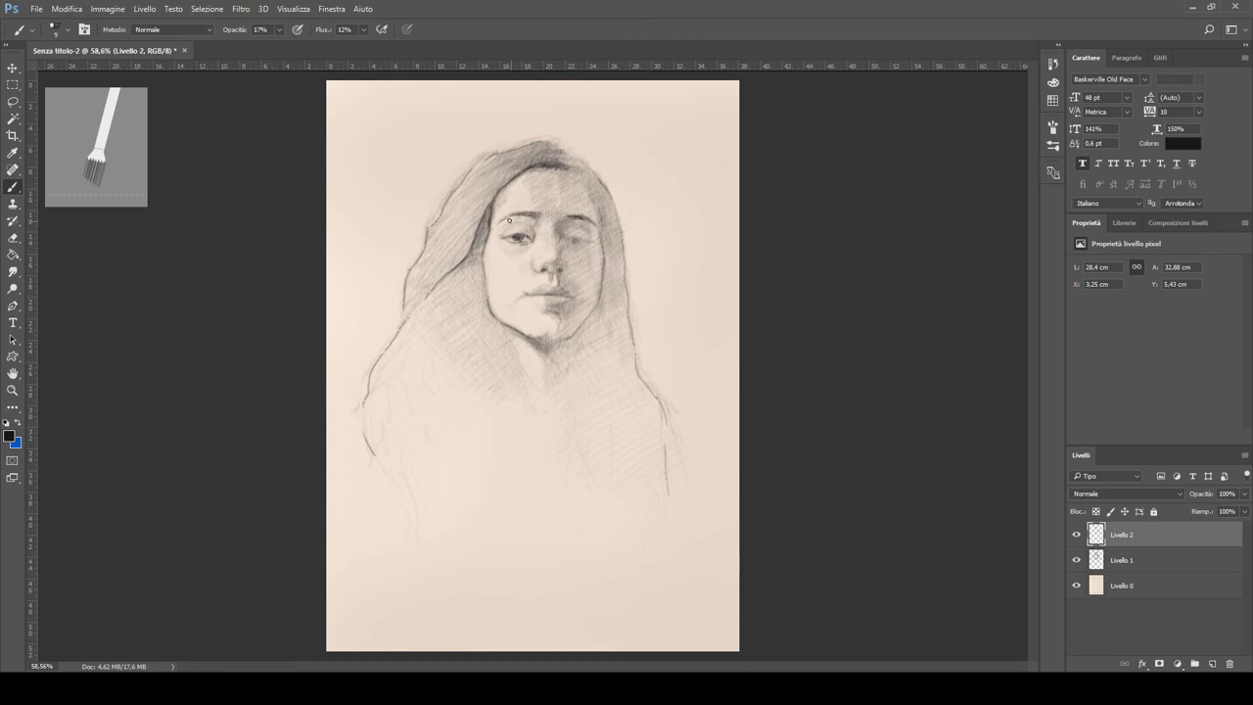
key("4")
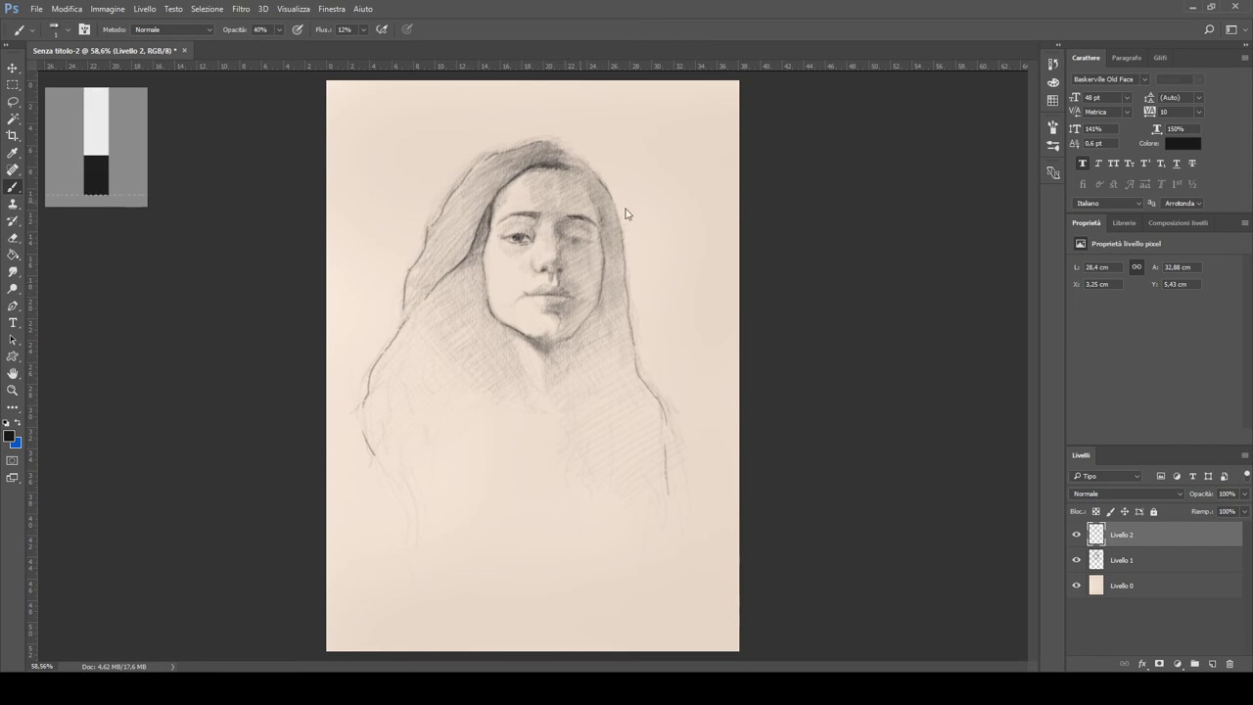
- With a soft 25 px brush, shade beside the nose, the right cheek and the lower hair
key(".")
left_click_drag(544, 164, 526, 231)
left_click_drag(551, 303, 573, 323)
mouse_move(578, 245)
left_mouse_down()
mouse_move(563, 284)
mouse_move(558, 254)
left_mouse_up()
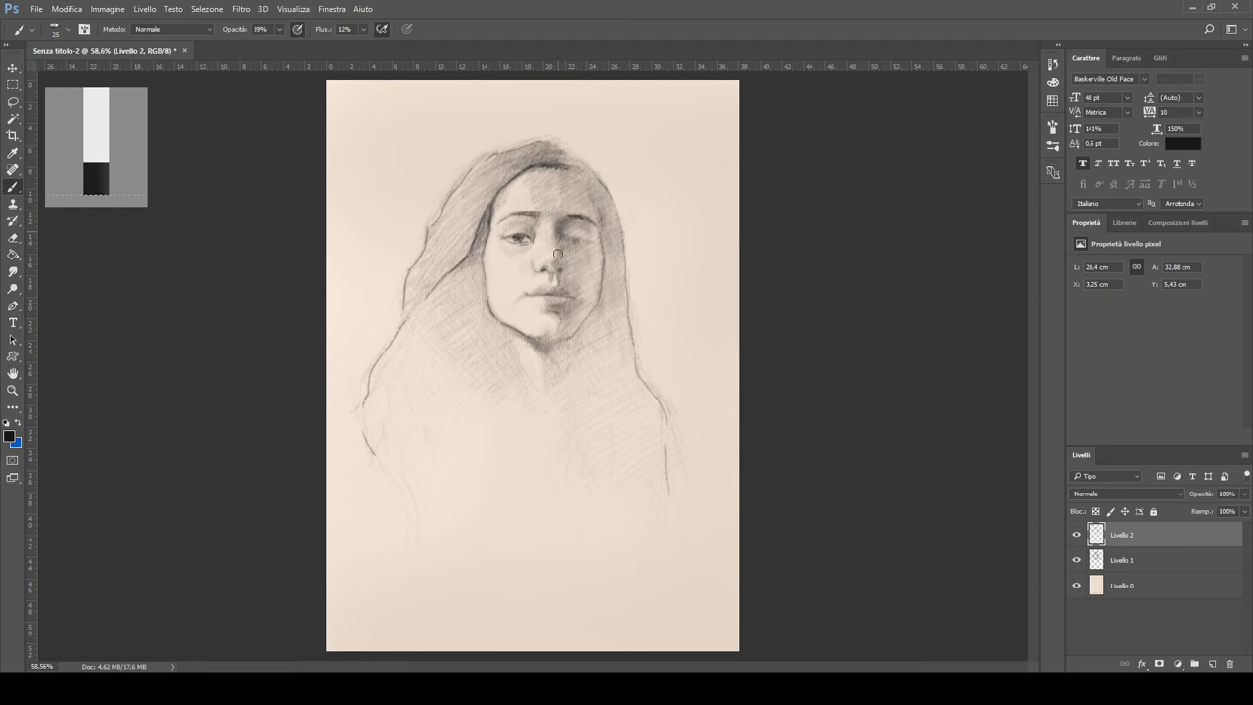
left_click_drag(666, 479, 578, 460)
left_click_drag(468, 353, 437, 294)
left_click_drag(504, 338, 520, 396)
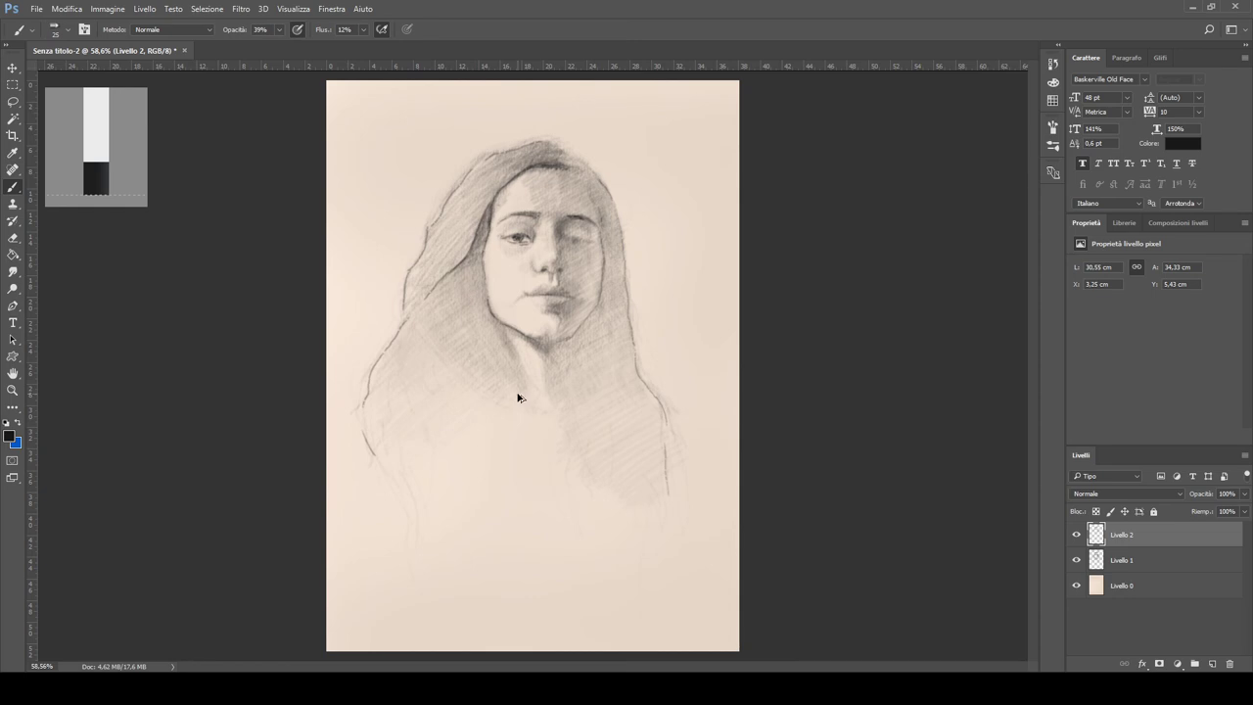
left_click_drag(499, 352, 460, 313)
- At 45 px, deepen the left eye socket and under-chin shadow, then set 9 px, 22% opacity
key("bracketleft")
key("bracketleft")
key("bracketleft")
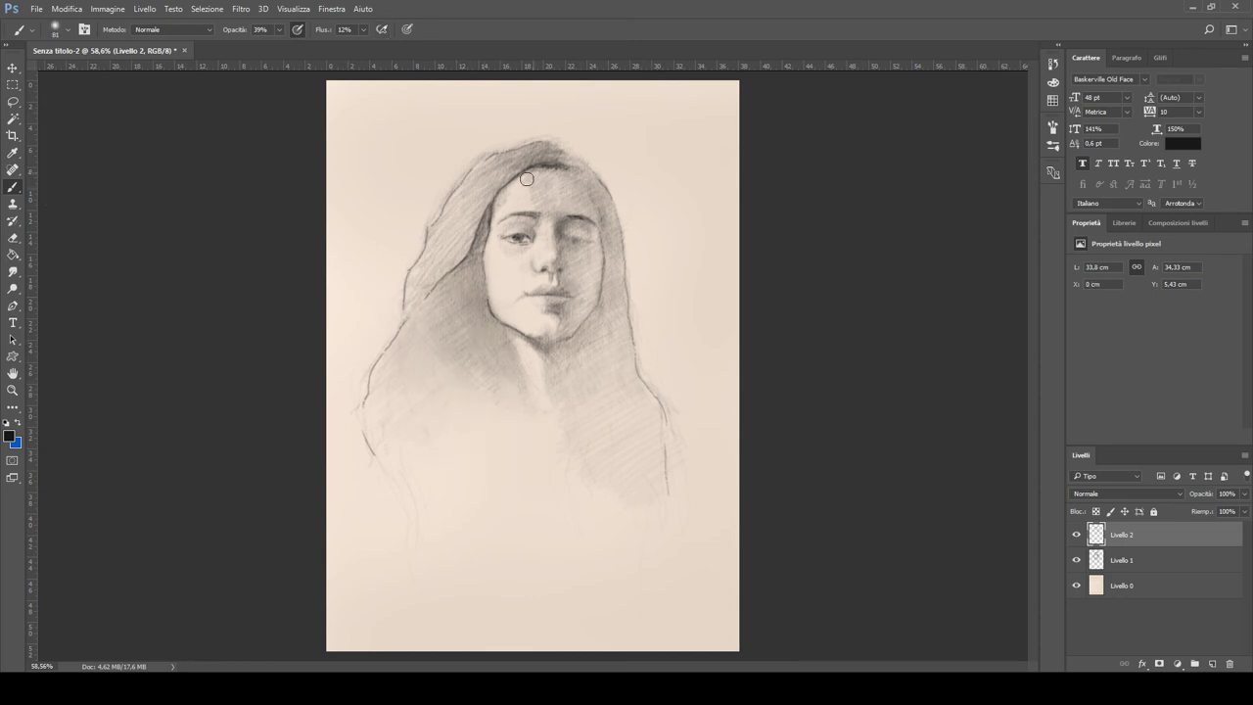
key("bracketleft")
key("bracketleft")
key("bracketleft")
left_click_drag(531, 239, 505, 244)
left_click_drag(541, 336, 505, 315)
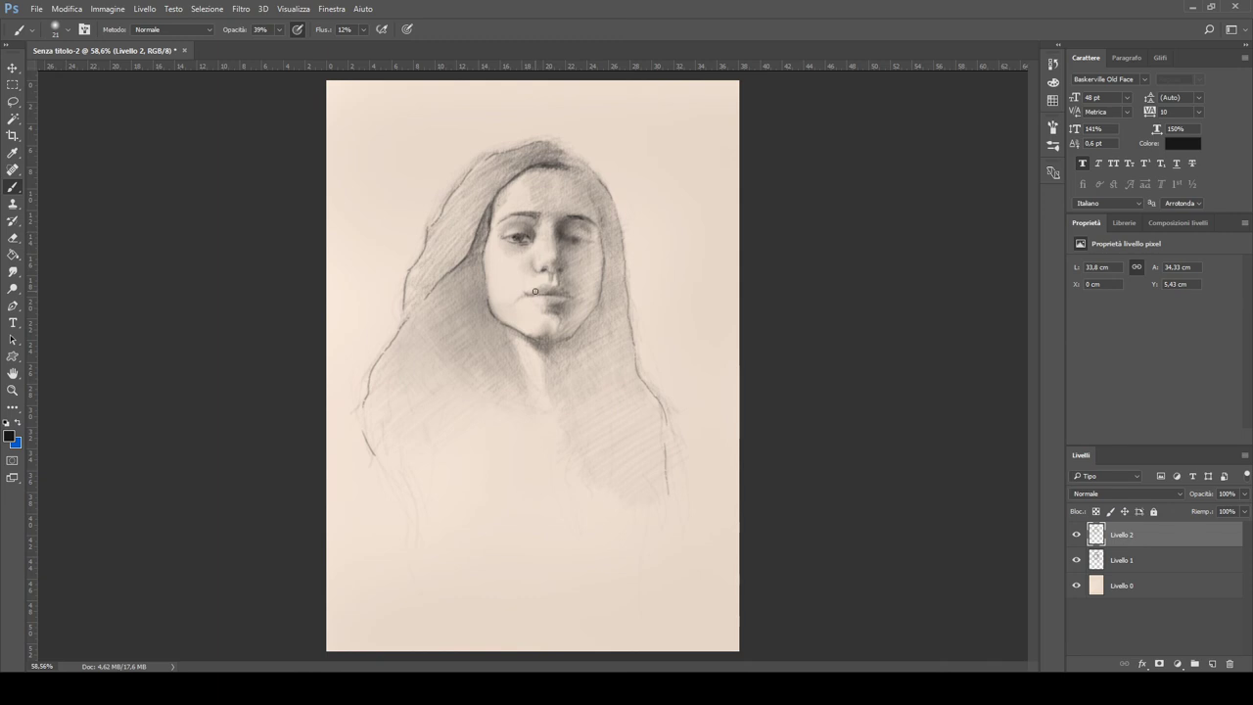
key("bracketright")
key("bracketright")
key("bracketleft")
key("bracketleft")
key("bracketleft")
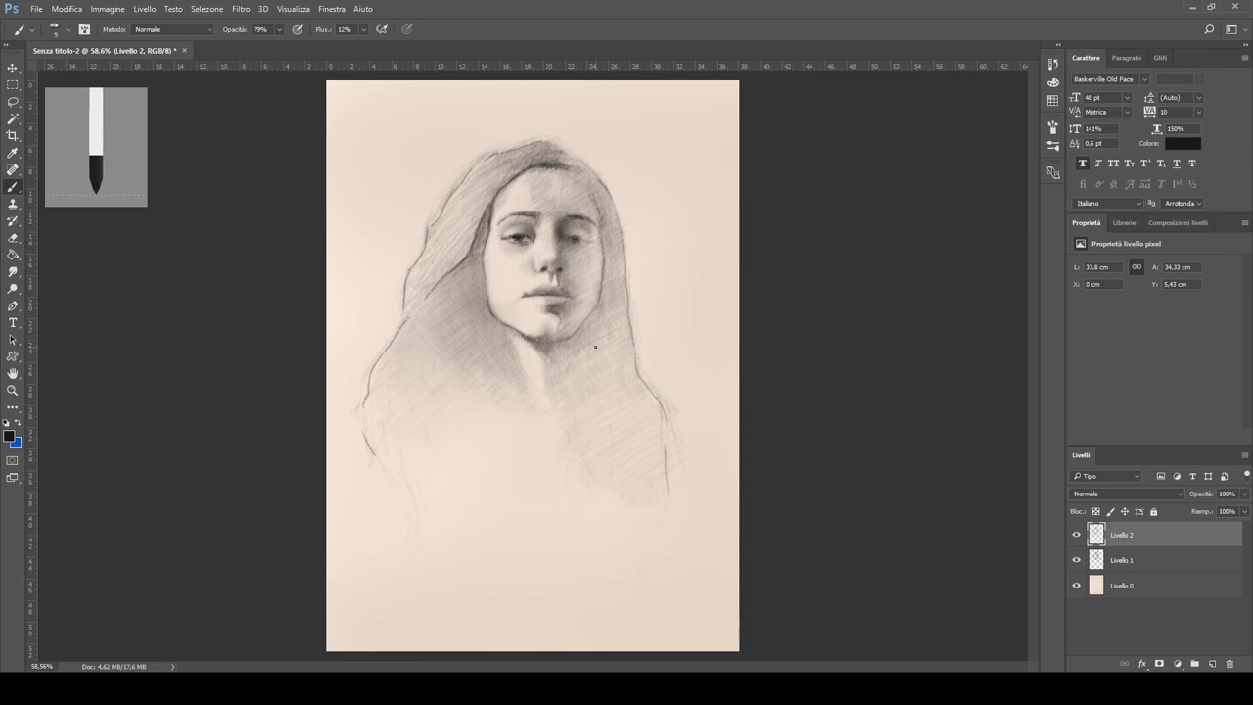
key("2")
key("2")
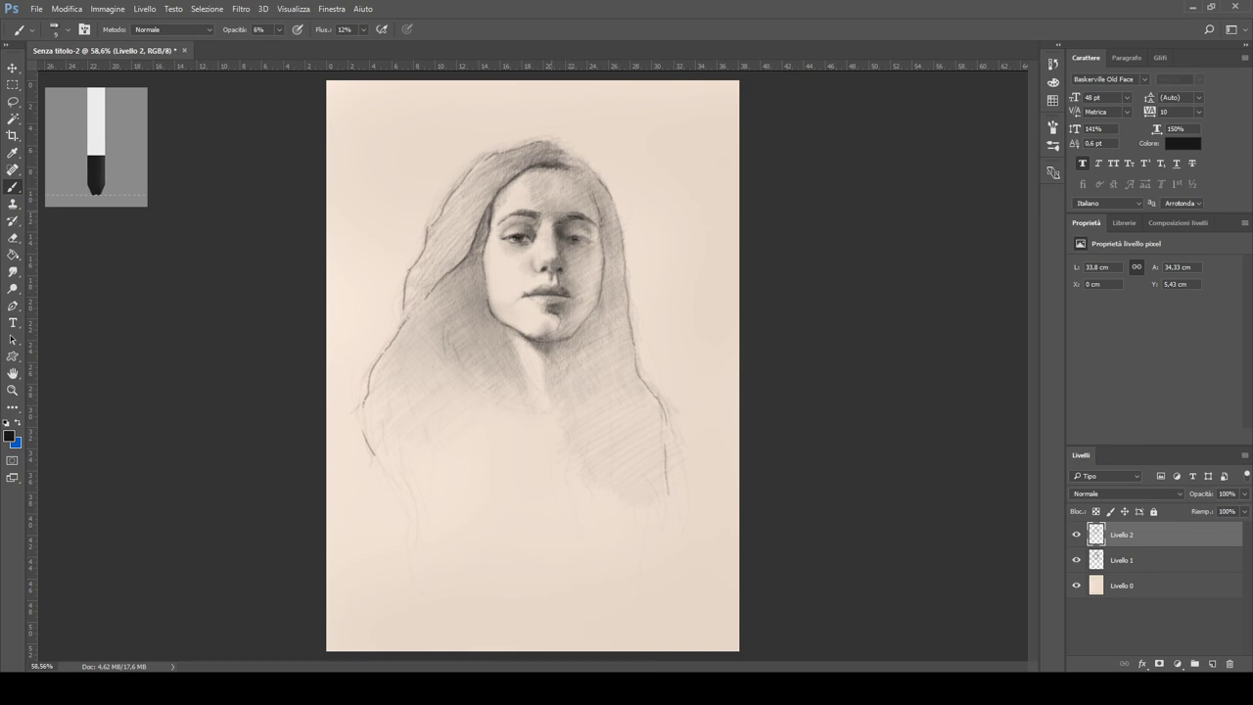
- Sample the light paper colour and paint highlights at 14% then 82% opacity
key("x")
left_click(366, 369, "alt")
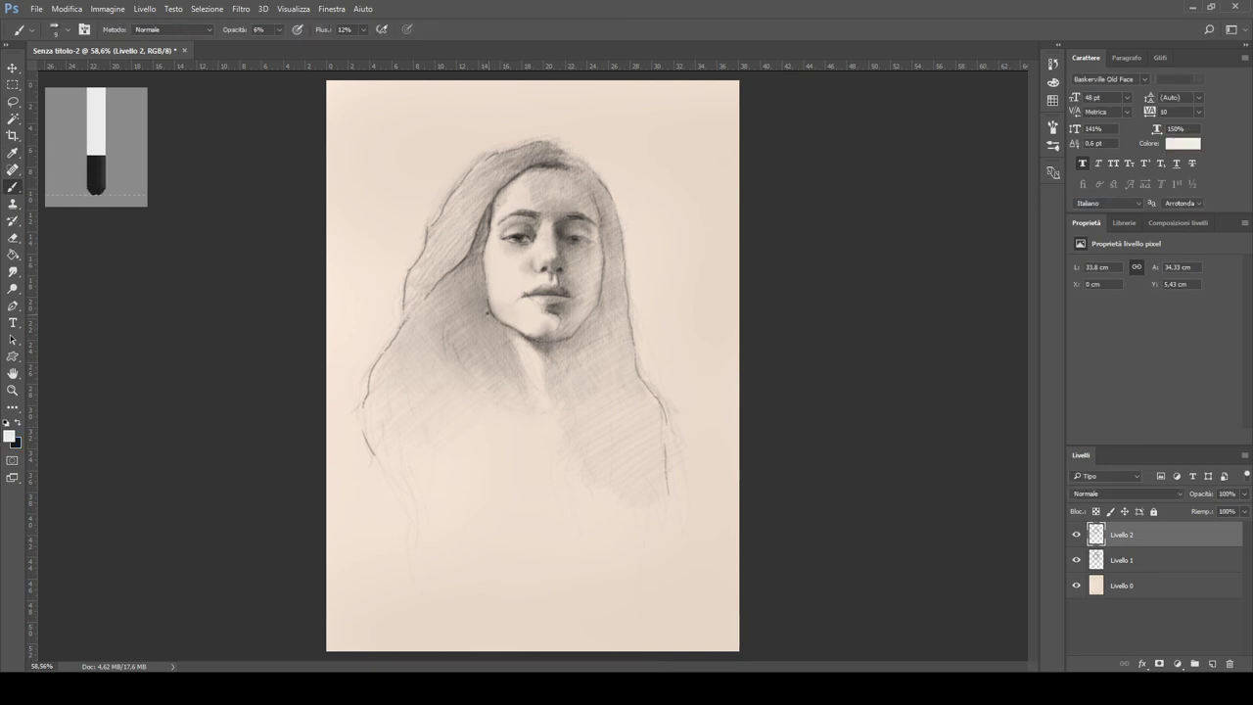
key("1")
key("4")
key("8")
key("2")
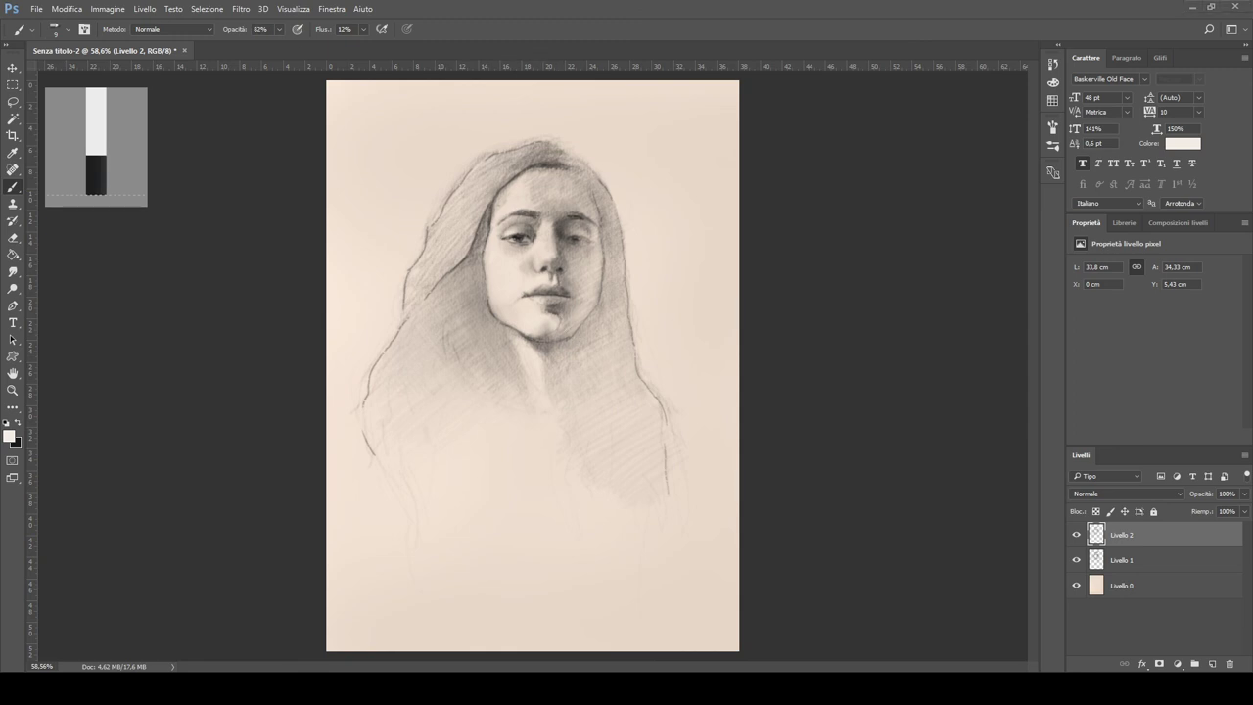
- Touch up alternating black at 11% and paper colour at 40% opacity
key("x")
key("1")
key("1")
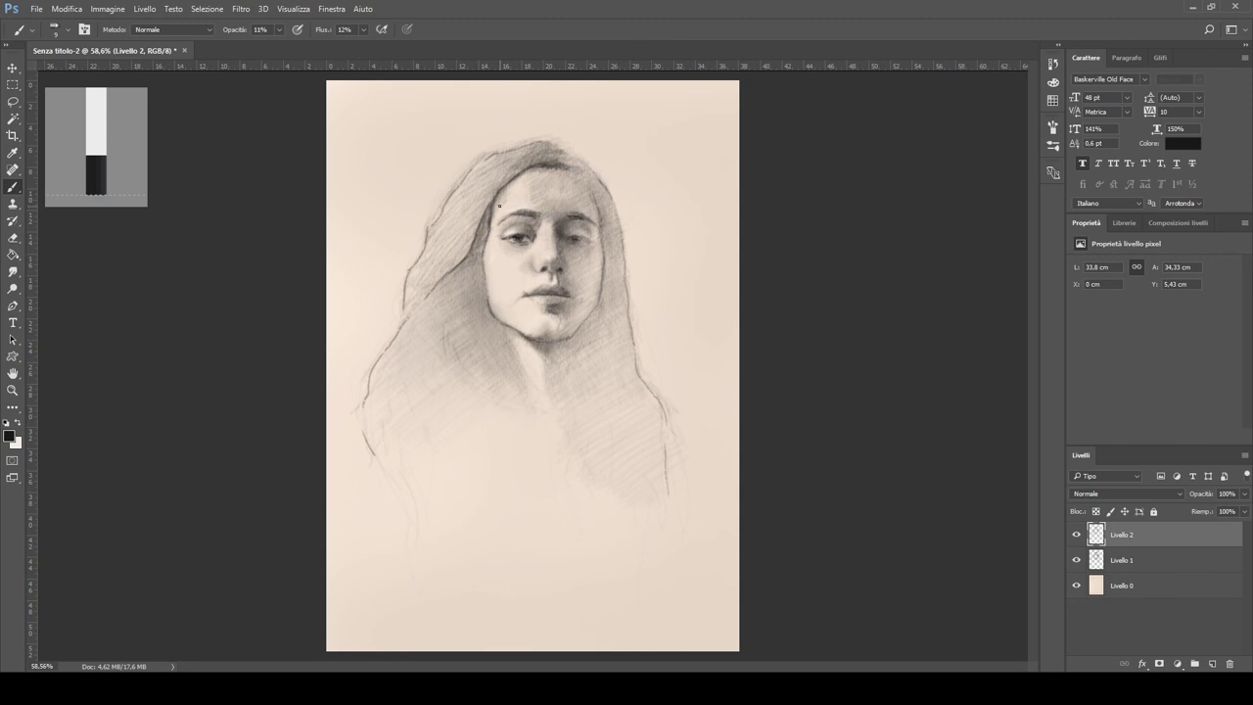
key("x")
key("4")
key("x")
key("period")
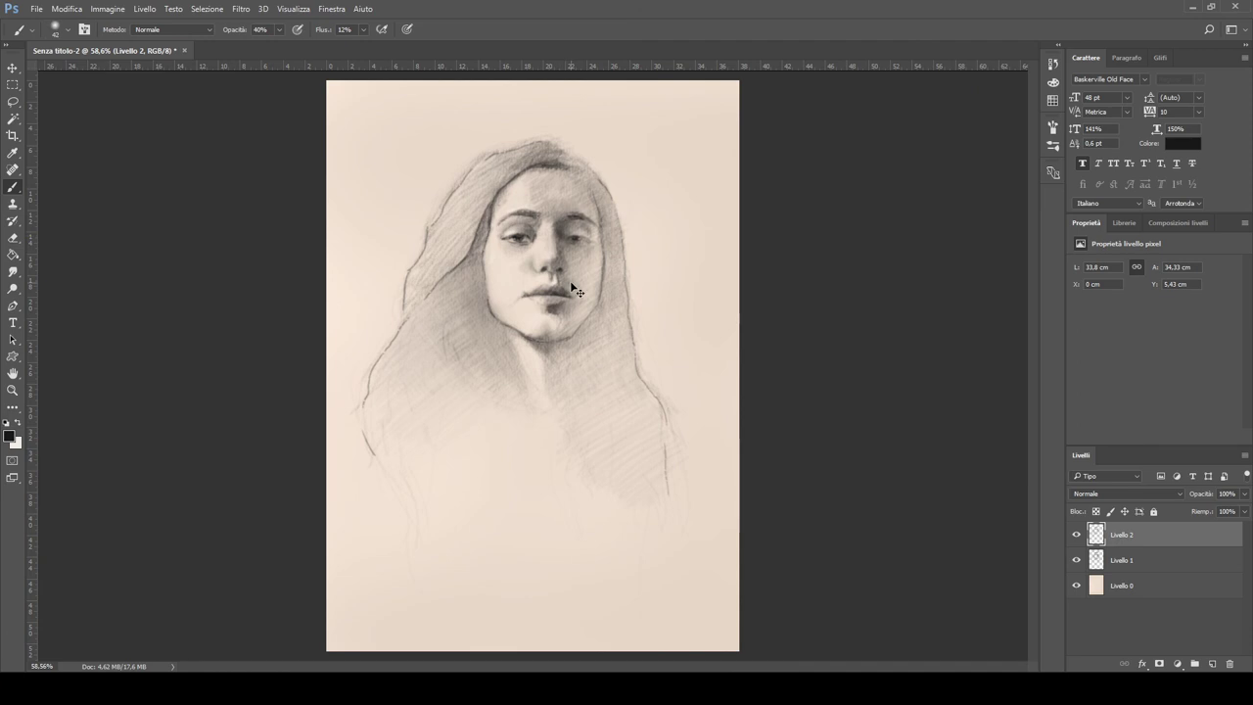
key("o")
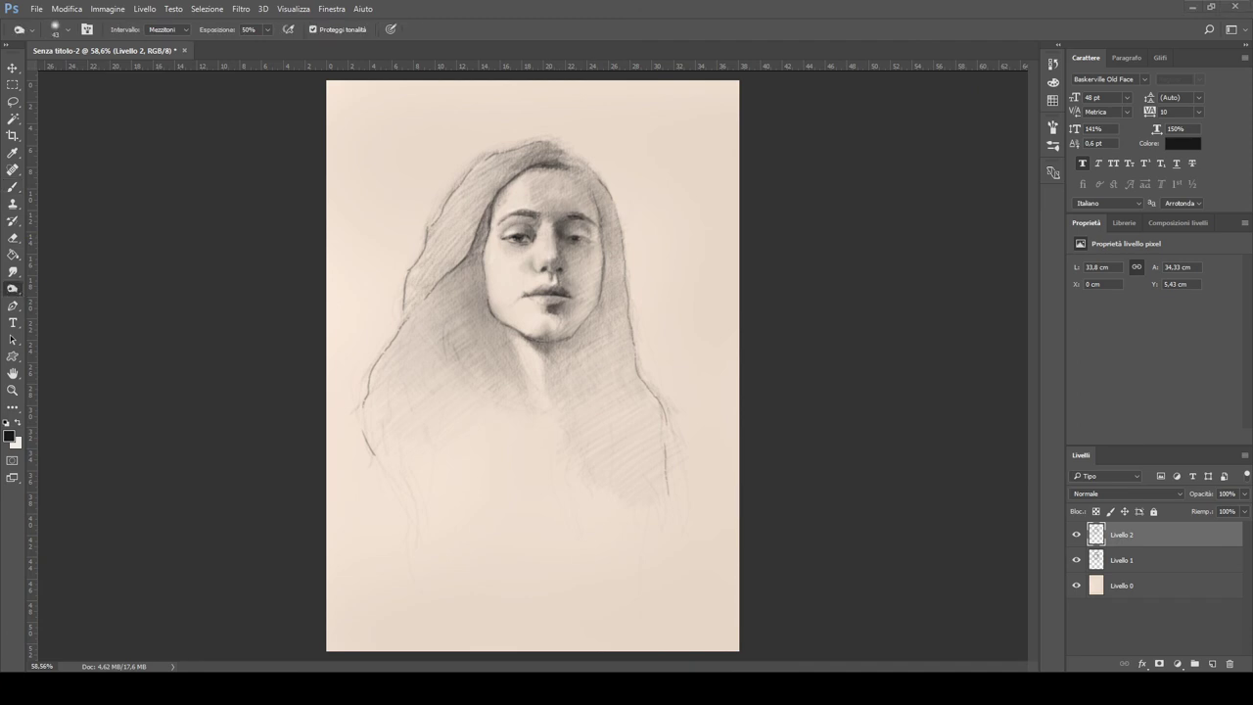
- With a slightly smaller brush, write a small dark signature at the lower right
key("b")
key("bracketleft")
key("bracketleft")
key("bracketleft")
key("bracketleft")
left_click_drag(588, 530, 637, 525)
left_click_drag(639, 534, 670, 528)
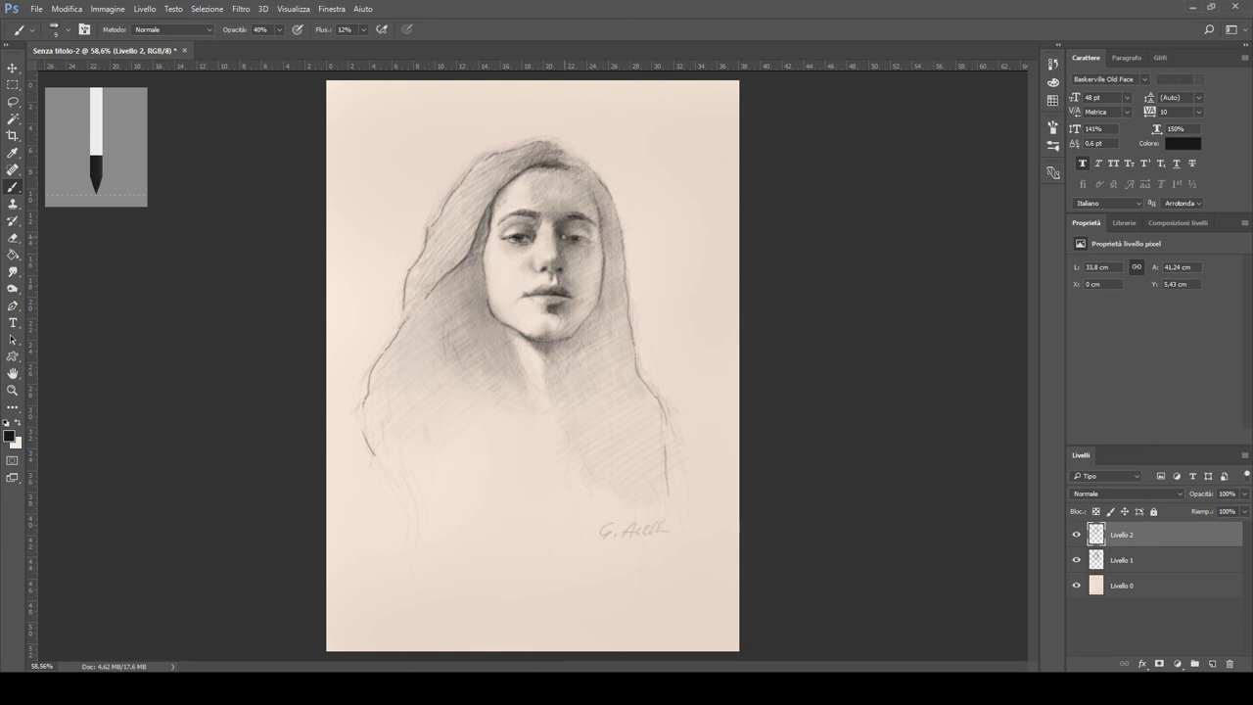